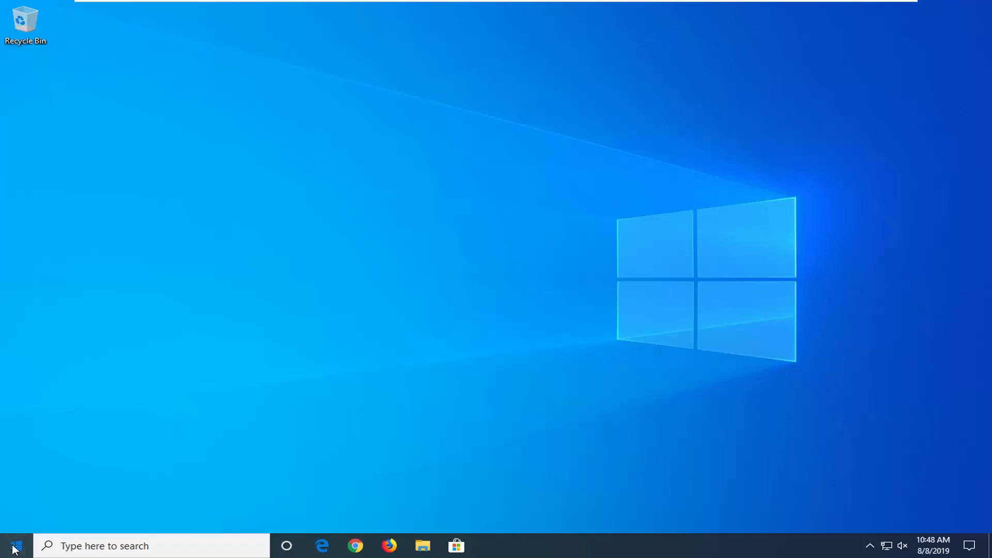
Find regedit in Start search, run it as administrator, and approve the UAC prompt.
{"action": "left_click", "coordinate": [16, 545]}
{"action": "type", "text": "regedit"}
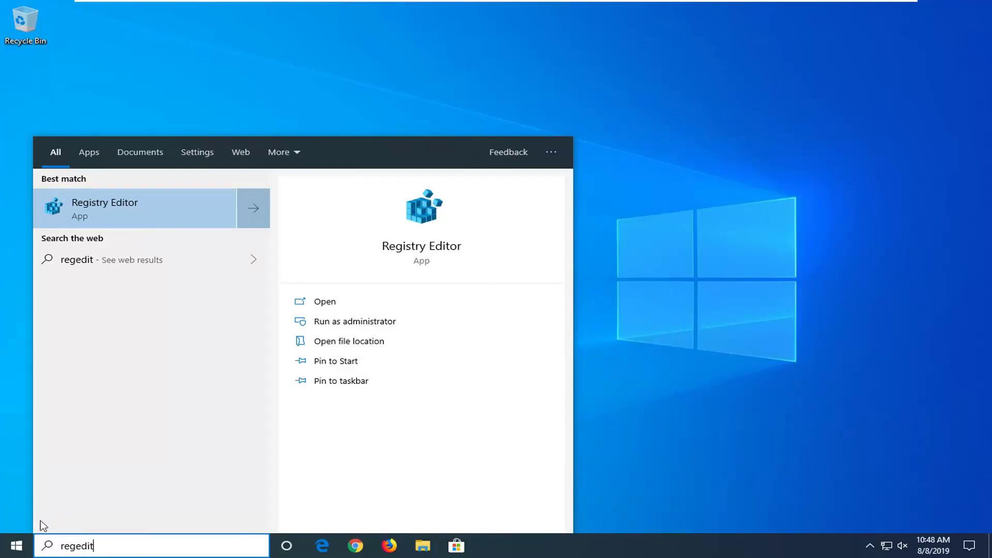
{"action": "left_click", "coordinate": [95, 212]}
{"action": "right_click", "coordinate": [94, 208]}
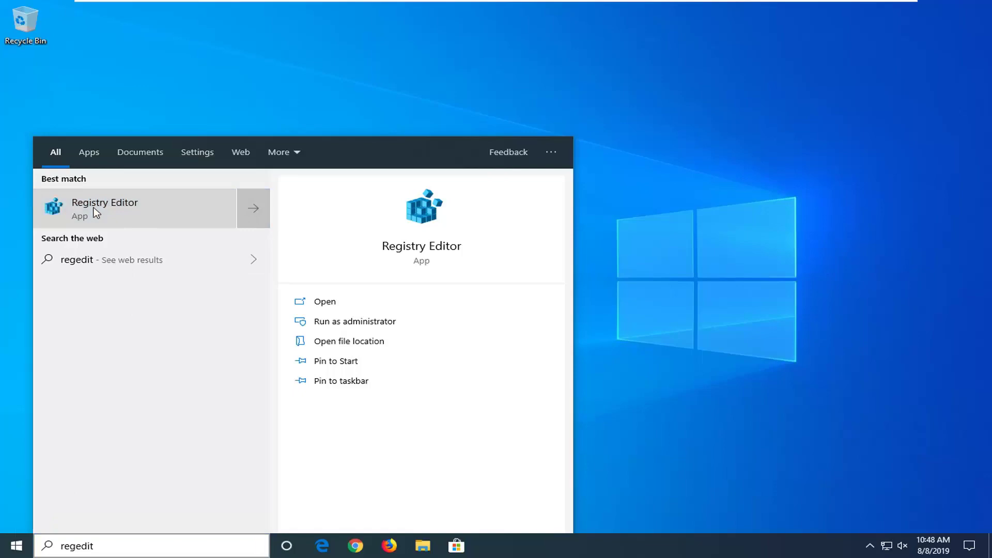
{"action": "left_click", "coordinate": [143, 221]}
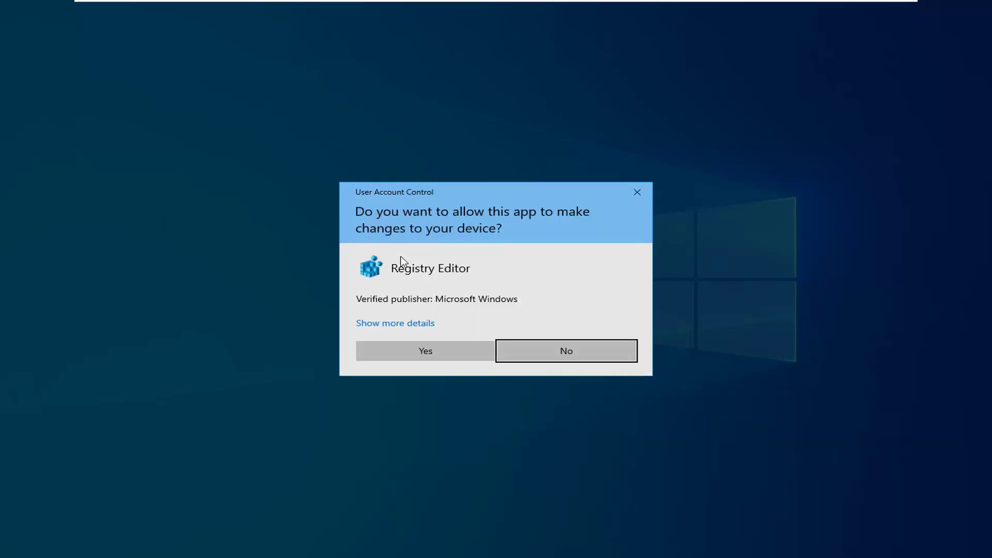
{"action": "left_click", "coordinate": [402, 350]}
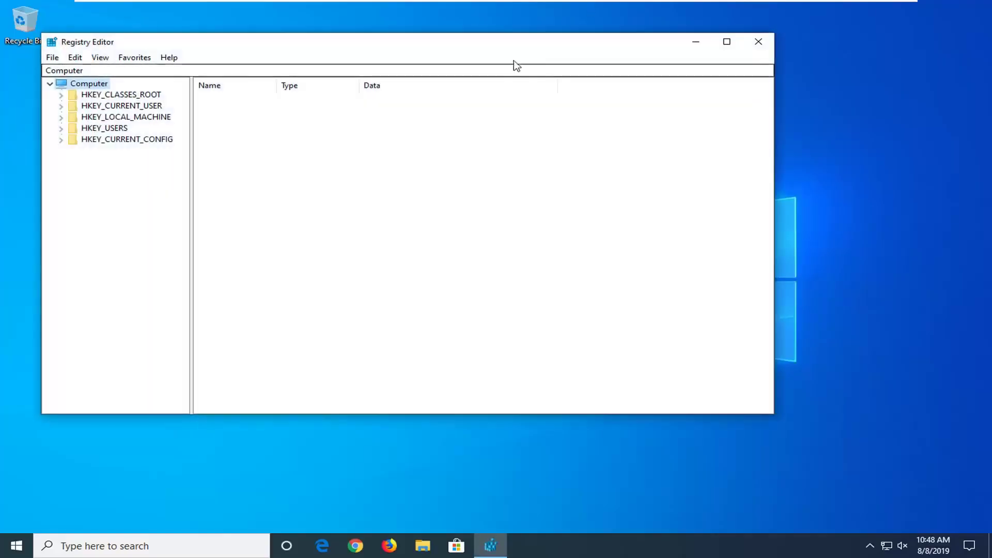
{"action": "left_click_drag", "start_coordinate": [510, 29], "coordinate": [510, 43]}
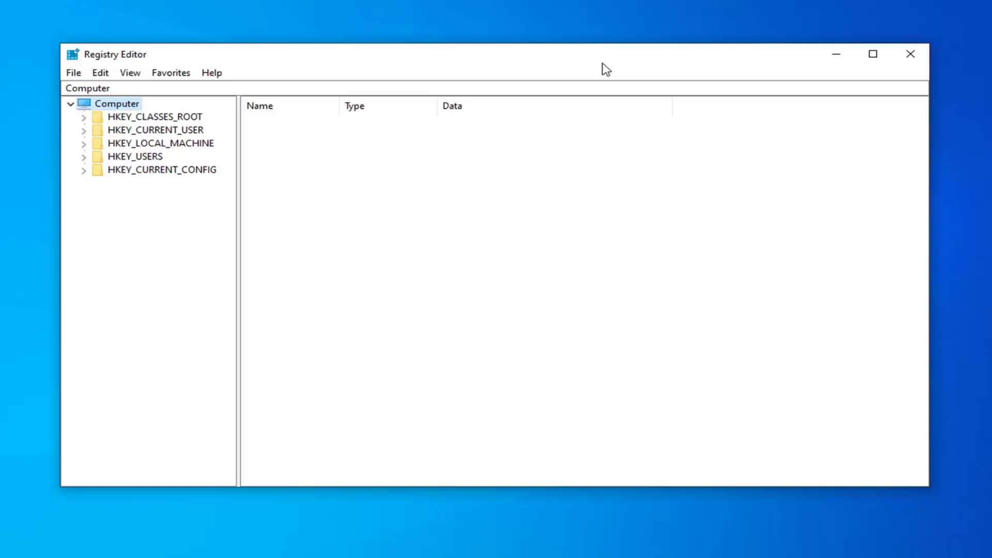
{"action": "left_click", "coordinate": [75, 73]}
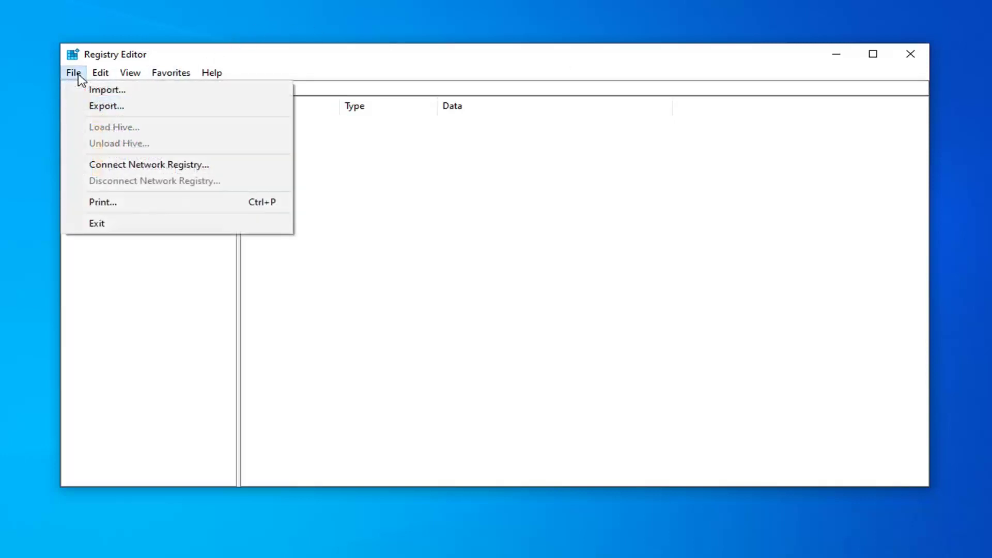
{"action": "left_click", "coordinate": [98, 106]}
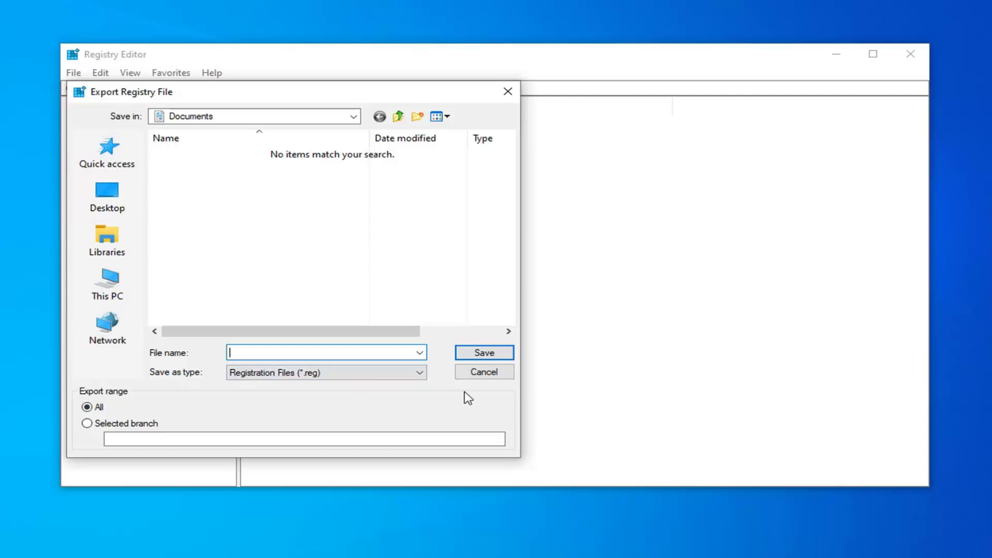
{"action": "left_click", "coordinate": [484, 372]}
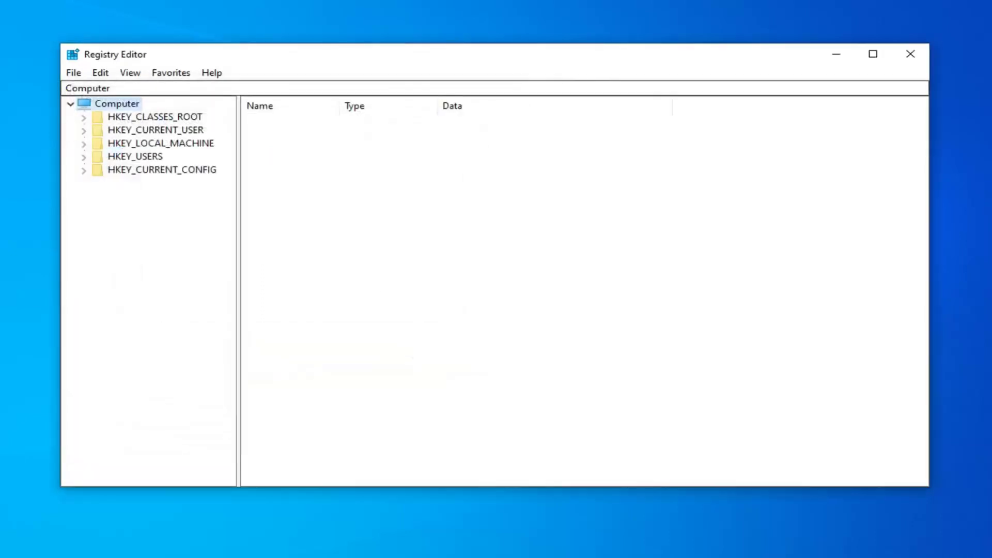
{"action": "left_click", "coordinate": [75, 74]}
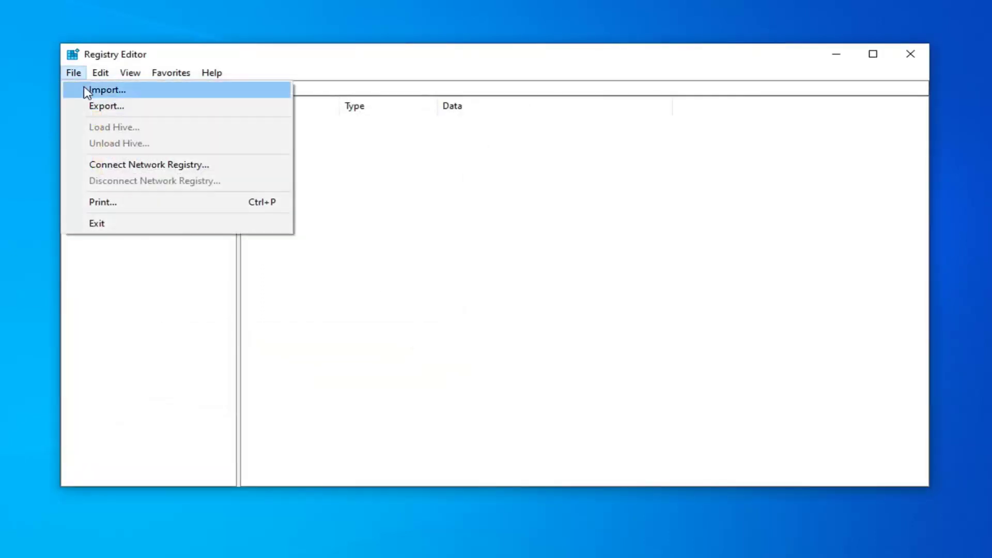
{"action": "left_click", "coordinate": [86, 89]}
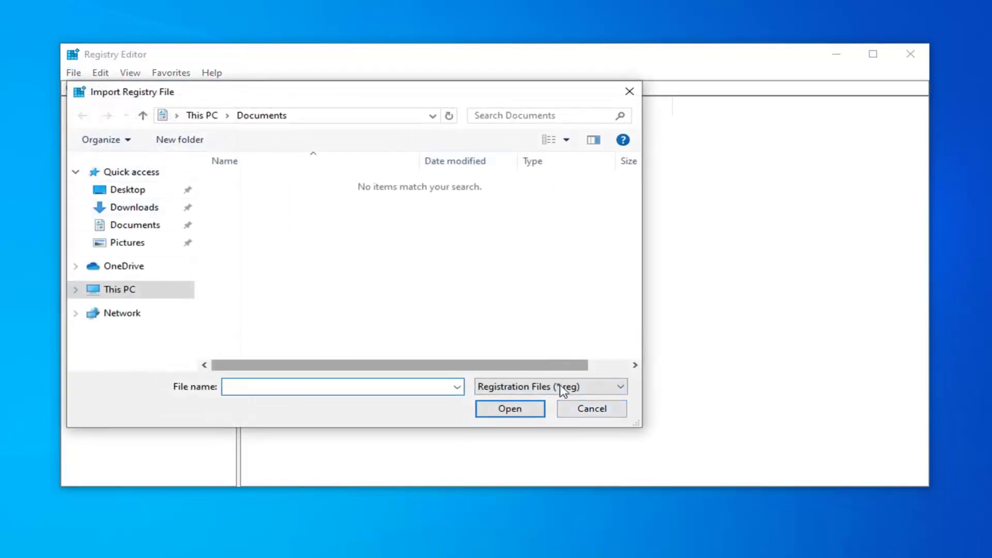
{"action": "left_click", "coordinate": [584, 413]}
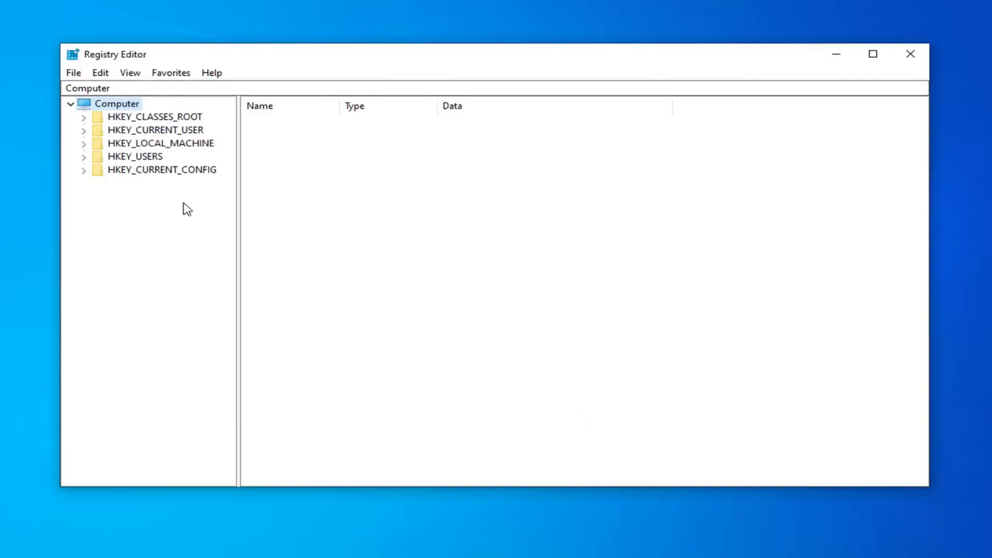
Expand HKEY_CURRENT_USER > SOFTWARE > Microsoft > Office in the tree and select the 16.0 key.
{"action": "left_click", "coordinate": [115, 133]}
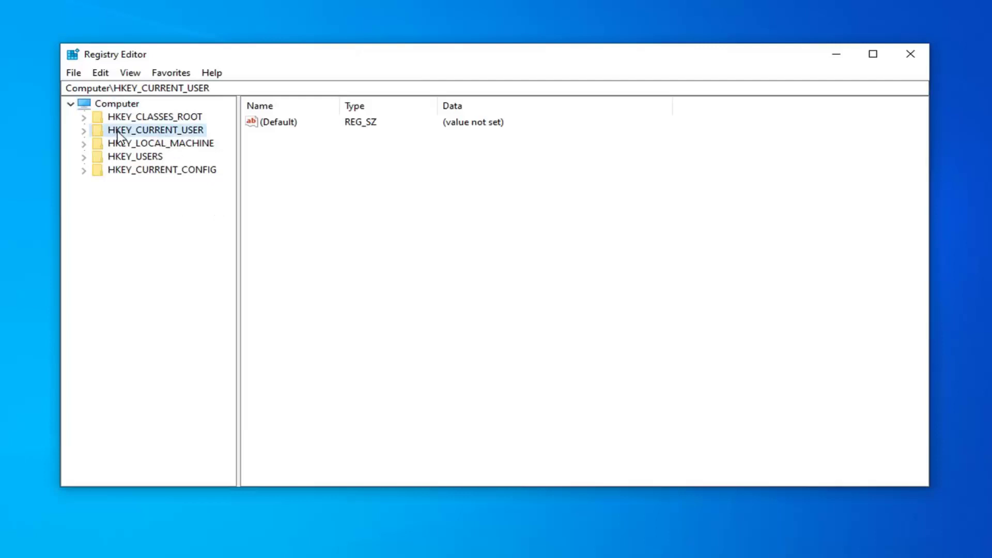
{"action": "double_click", "coordinate": [118, 133]}
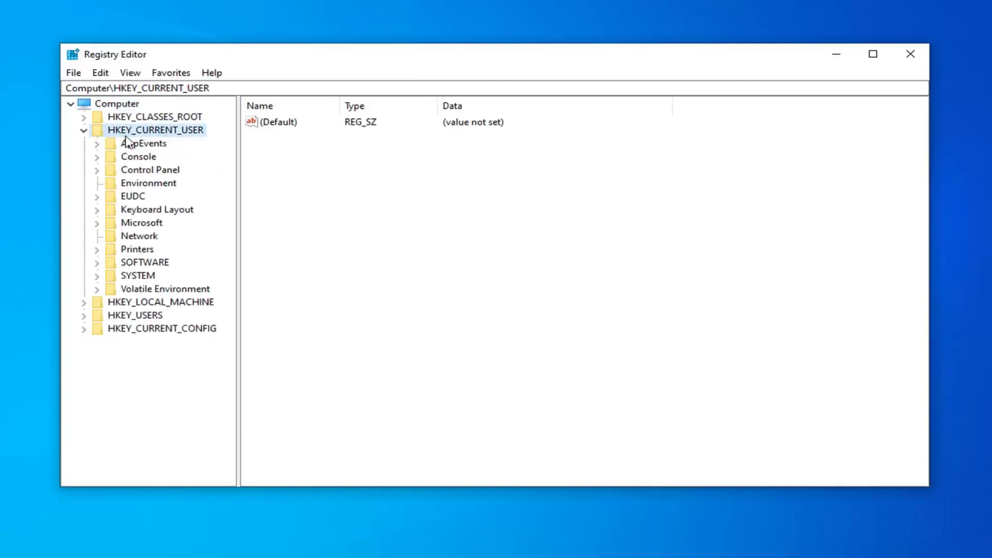
{"action": "double_click", "coordinate": [136, 264]}
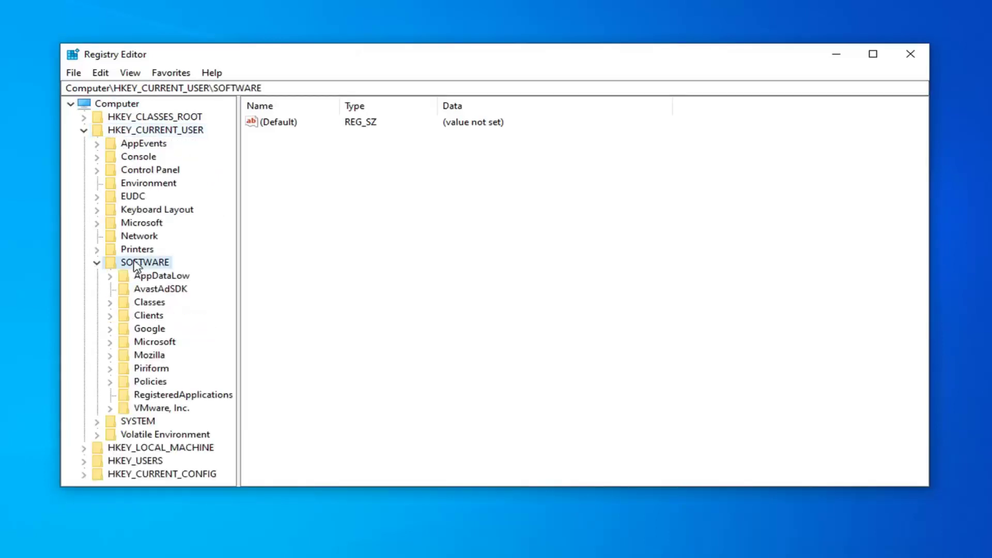
{"action": "left_click", "coordinate": [148, 345]}
{"action": "double_click", "coordinate": [148, 345]}
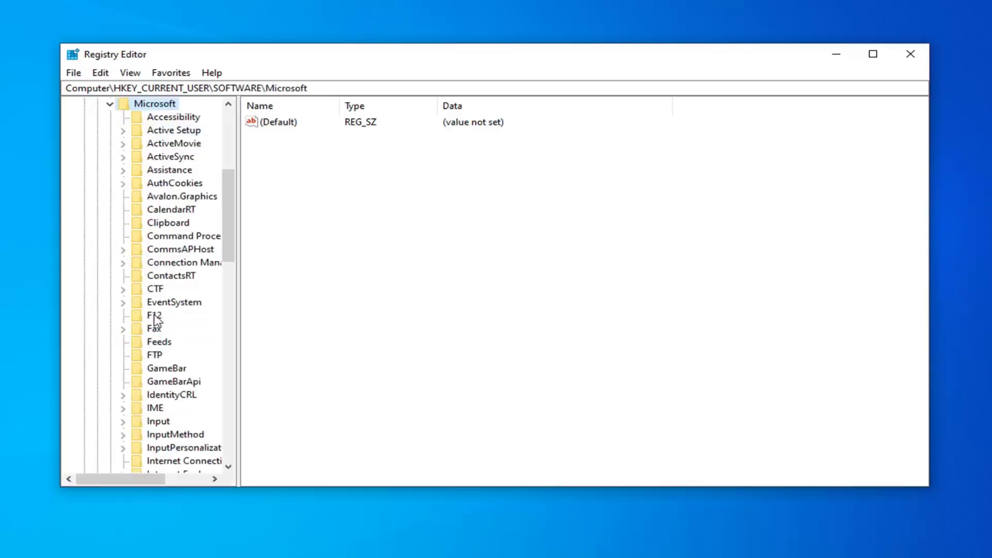
{"action": "scroll", "coordinate": [155, 325], "scroll_direction": "down", "scroll_amount": 8}
{"action": "scroll", "coordinate": [155, 320], "scroll_direction": "down", "scroll_amount": 1}
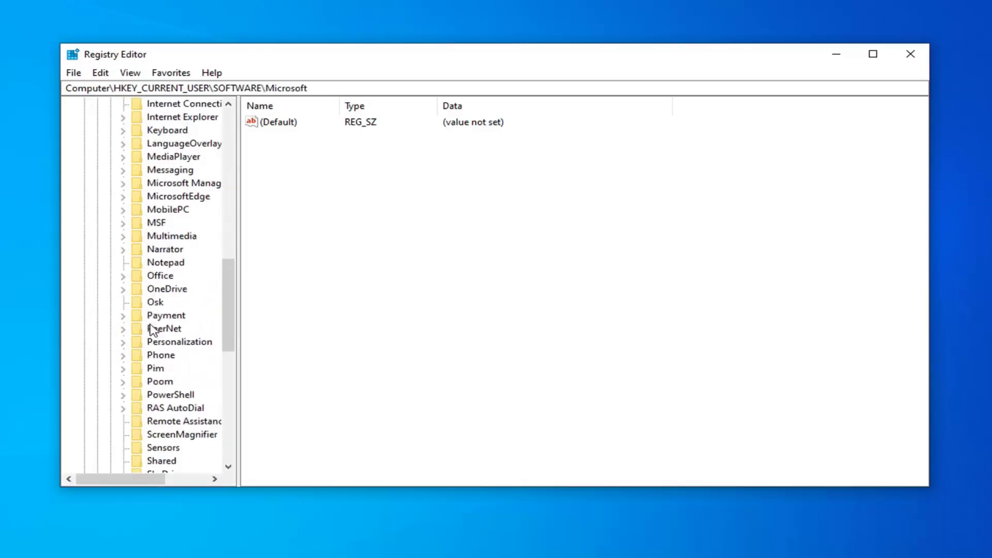
{"action": "double_click", "coordinate": [154, 275]}
{"action": "left_click_drag", "start_coordinate": [239, 266], "coordinate": [307, 266]}
{"action": "left_click", "coordinate": [167, 290]}
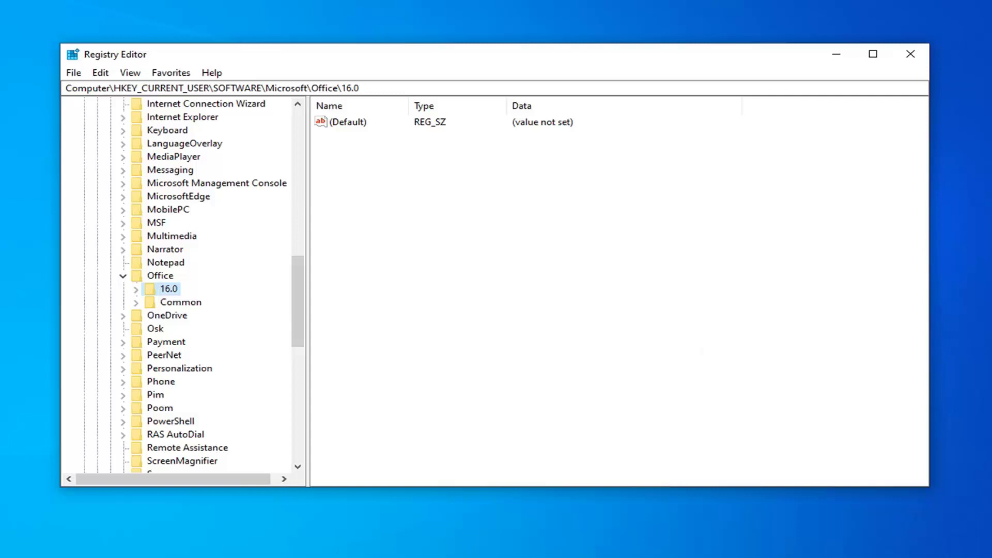
Create a new subkey named Outlook under Office\16.0.
{"action": "left_click", "coordinate": [137, 289]}
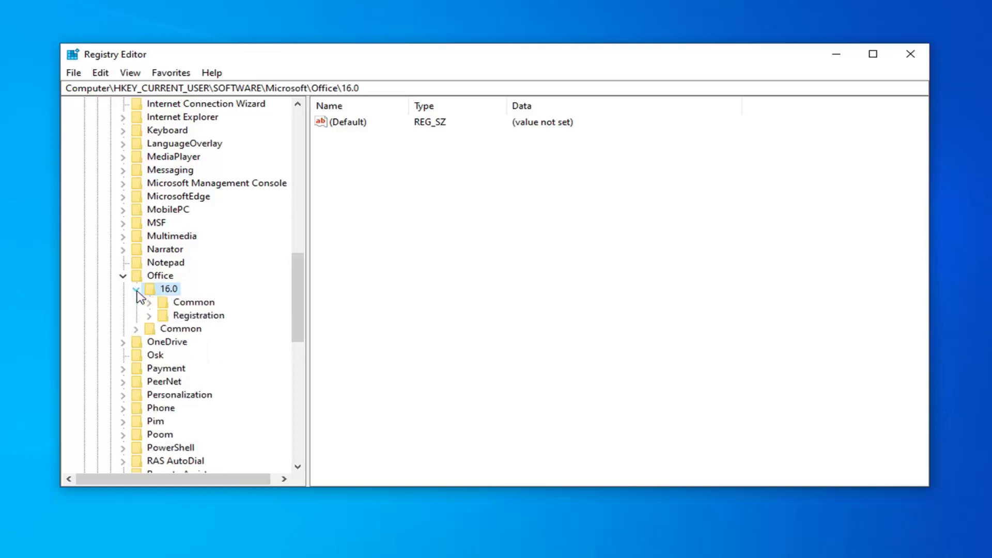
{"action": "right_click", "coordinate": [171, 290]}
{"action": "mouse_move", "coordinate": [242, 315]}
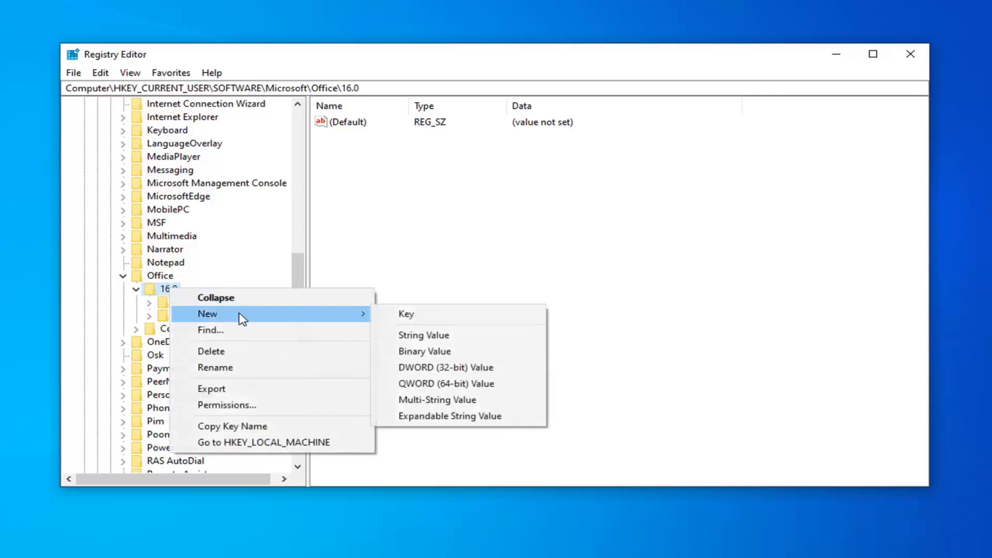
{"action": "left_click", "coordinate": [406, 315]}
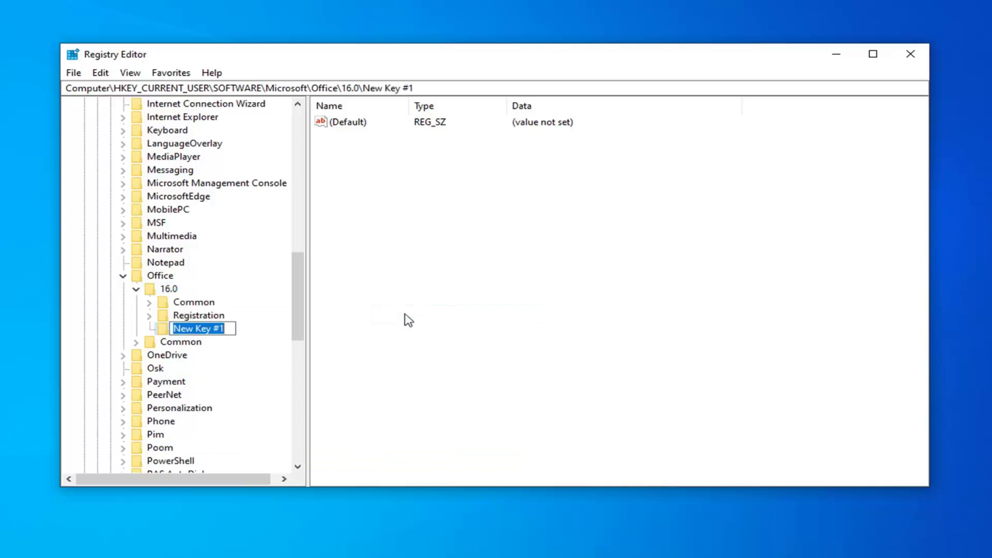
{"action": "type", "text": "Outloo"}
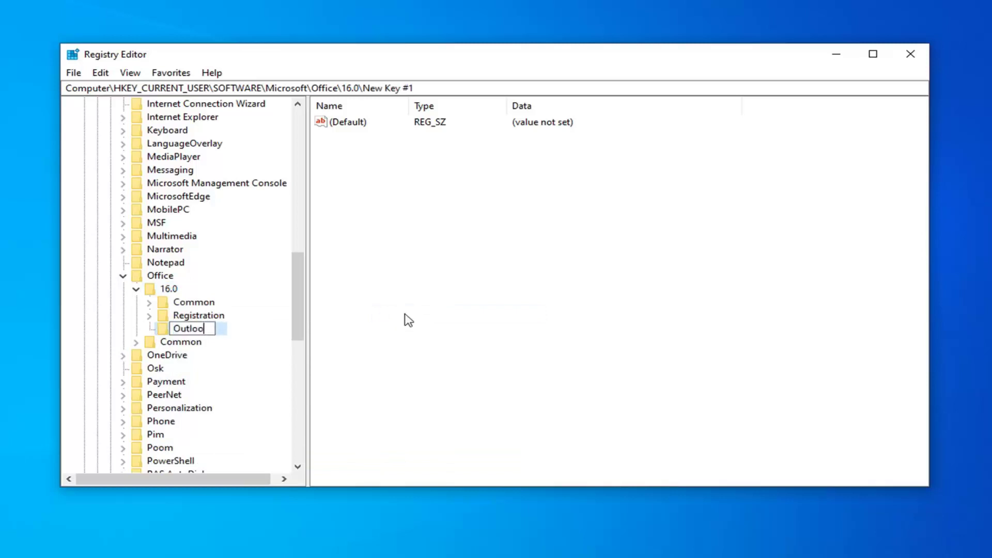
{"action": "type", "text": "k"}
{"action": "key", "text": "Return"}
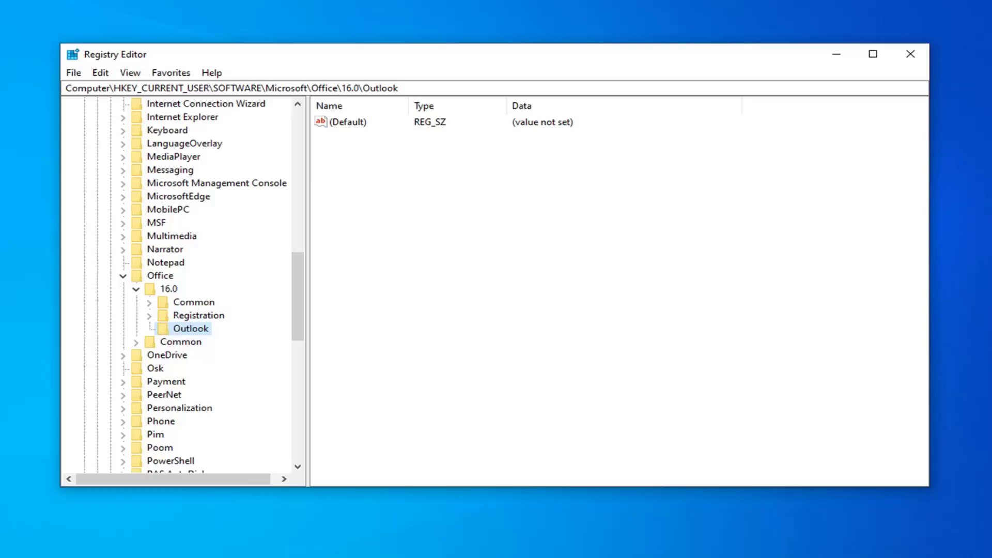
Create a PST subkey under Outlook and select it.
{"action": "right_click", "coordinate": [182, 331]}
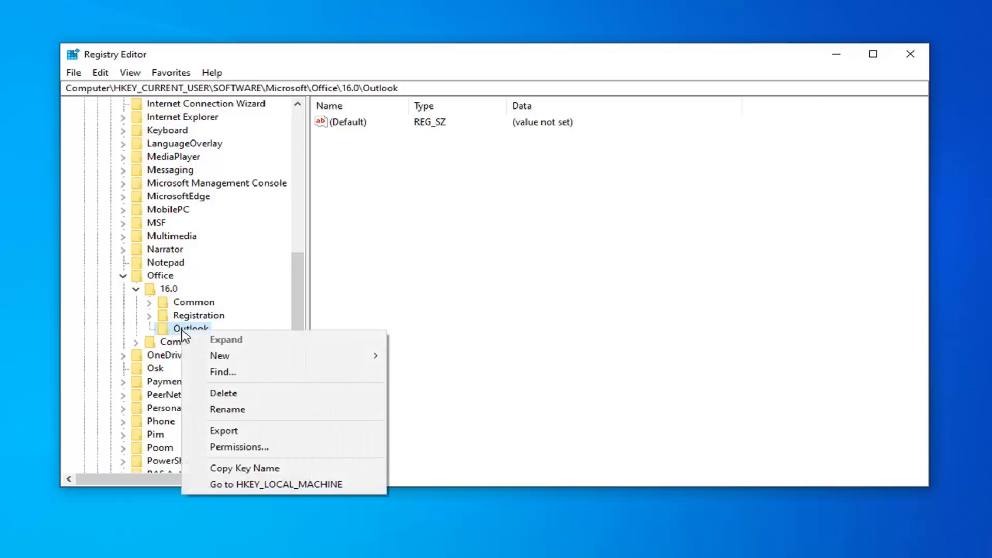
{"action": "mouse_move", "coordinate": [220, 356]}
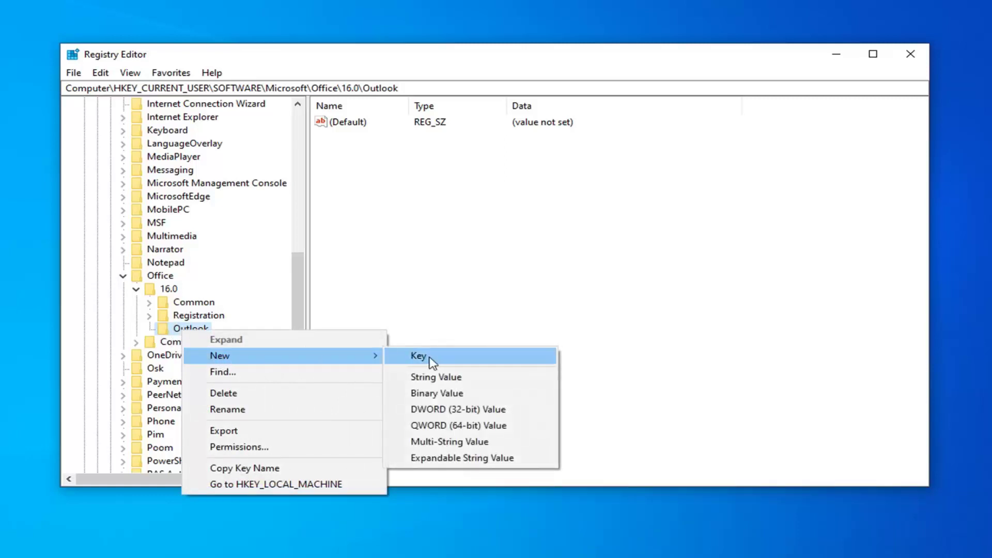
{"action": "left_click", "coordinate": [430, 357]}
{"action": "type", "text": "PST"}
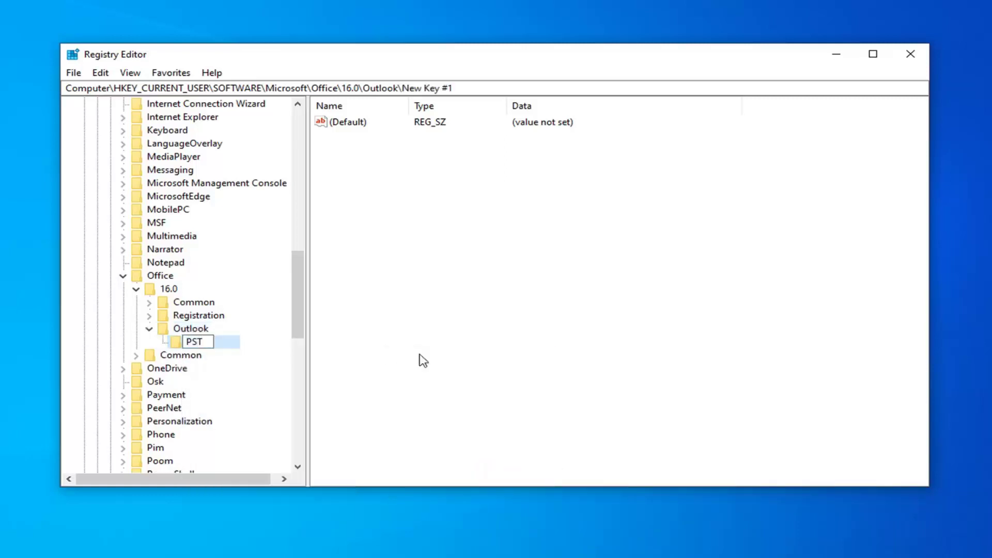
{"action": "key", "text": "Return"}
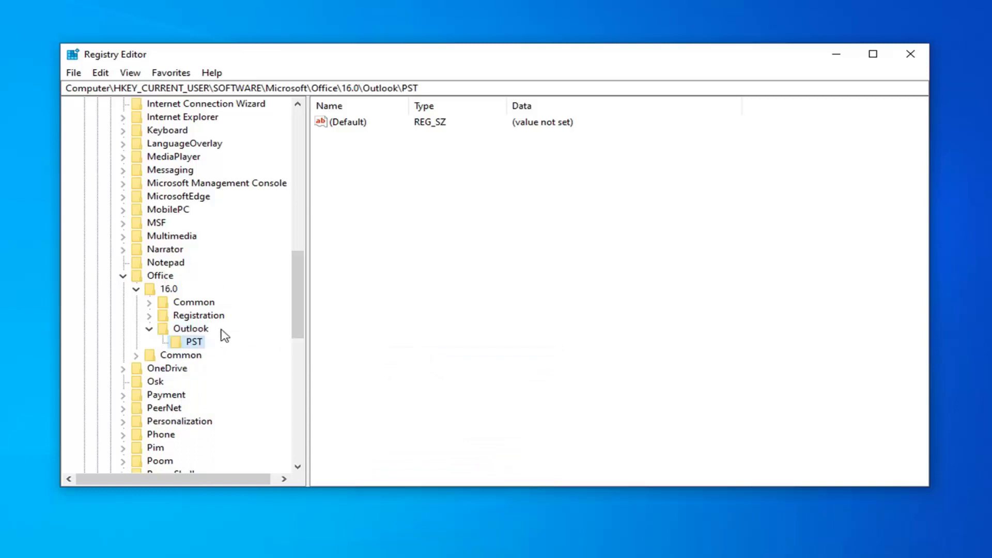
{"action": "left_click", "coordinate": [149, 330]}
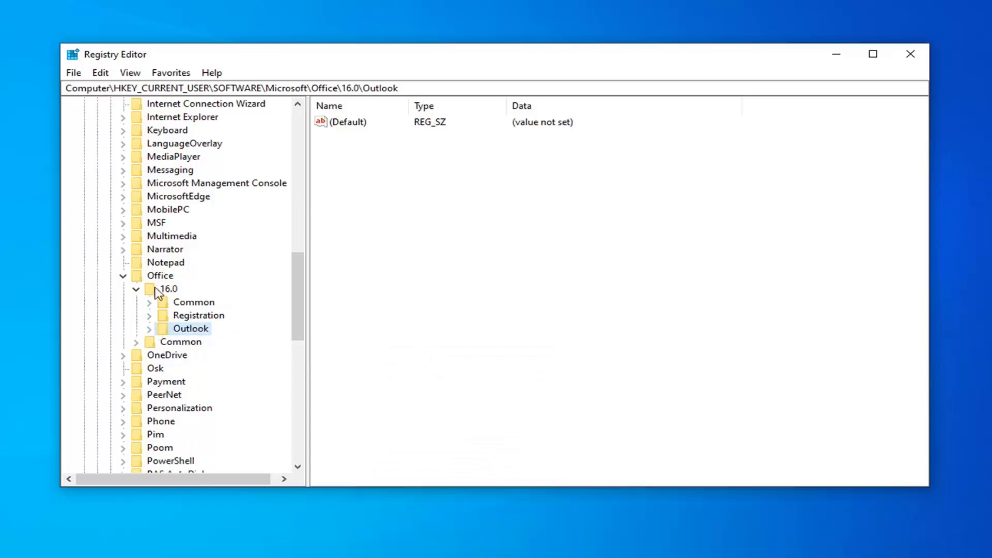
{"action": "left_click", "coordinate": [149, 329]}
{"action": "left_click", "coordinate": [181, 343]}
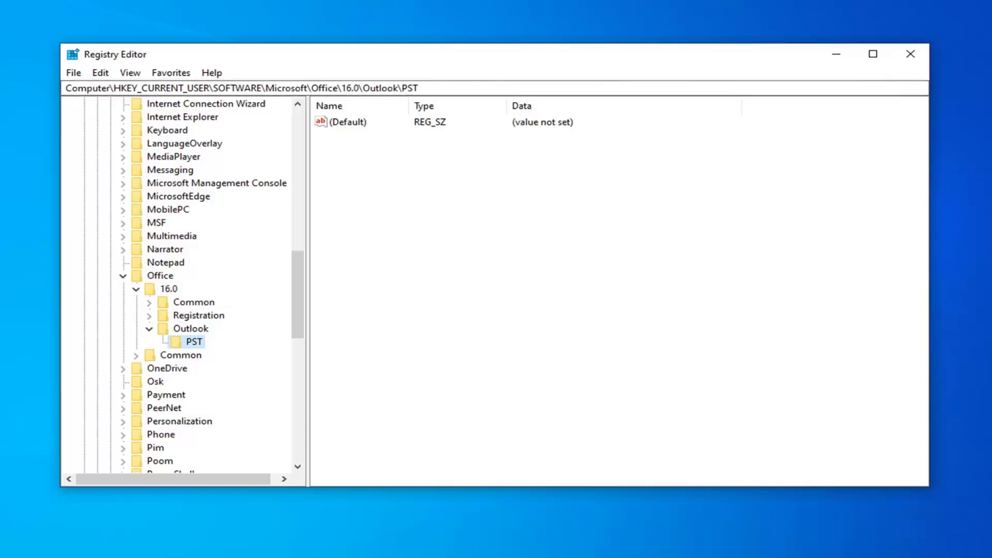
Add a DWORD (32-bit) value named MaxLargeFileSize to the PST key.
{"action": "right_click", "coordinate": [390, 150]}
{"action": "left_click", "coordinate": [374, 161]}
{"action": "right_click", "coordinate": [351, 151]}
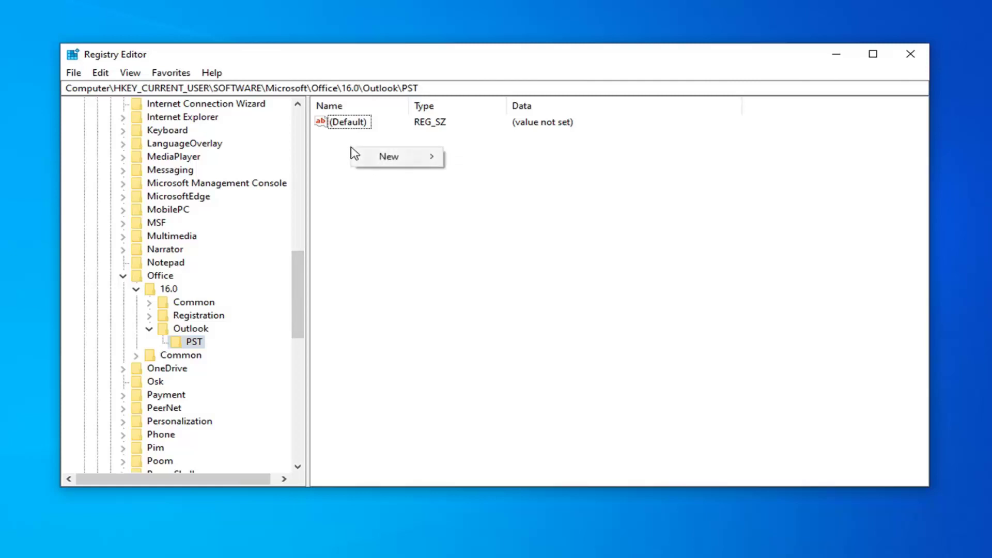
{"action": "mouse_move", "coordinate": [401, 165]}
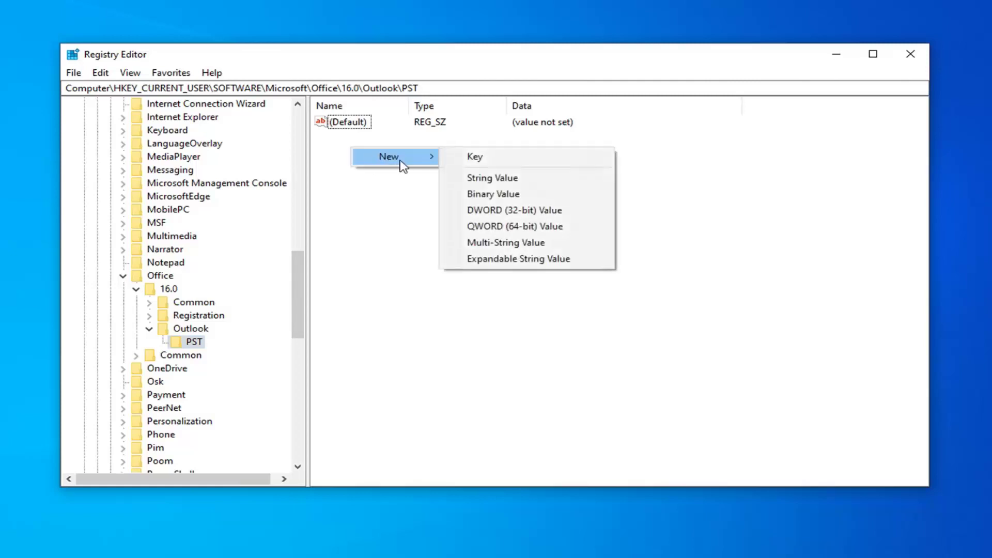
{"action": "left_click", "coordinate": [489, 212]}
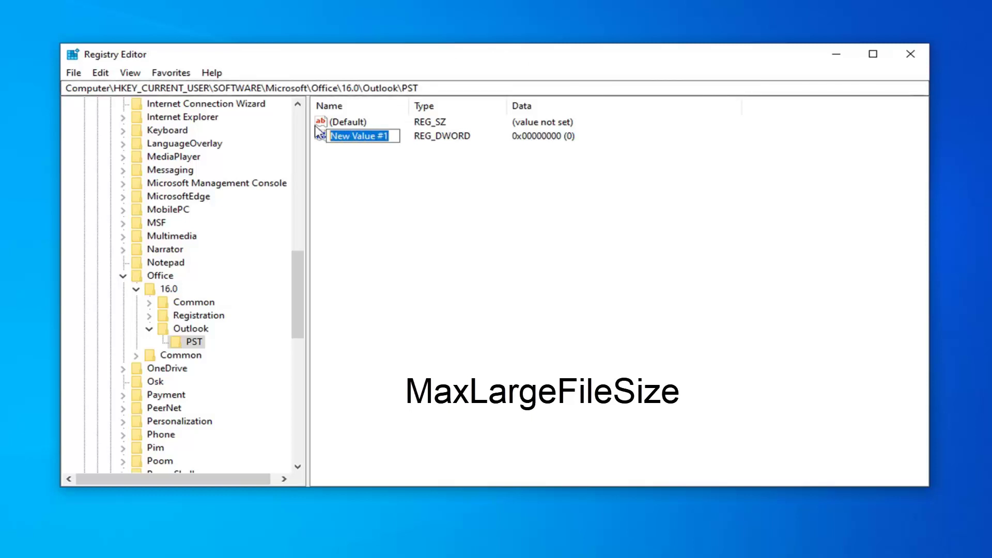
{"action": "type", "text": "Max"}
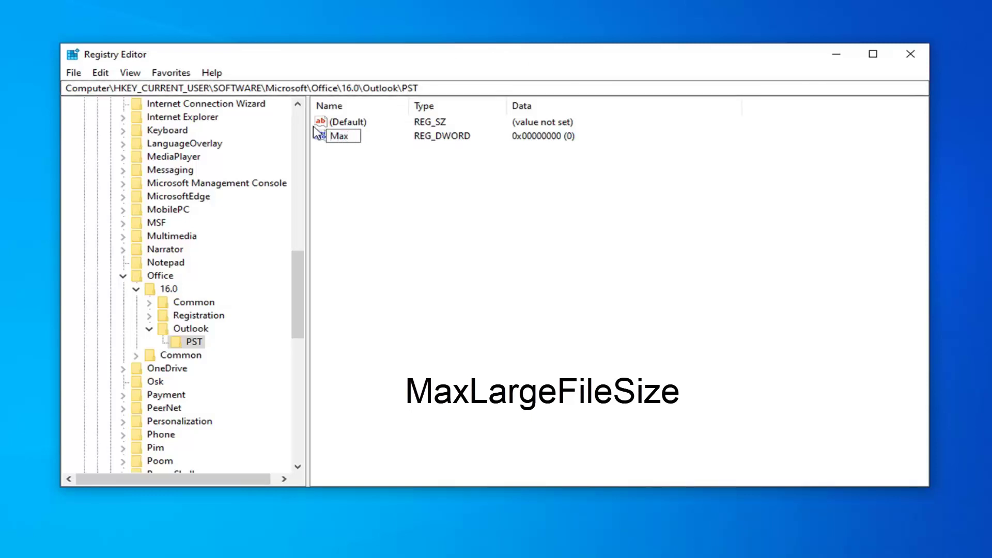
{"action": "type", "text": "LargeFileSize"}
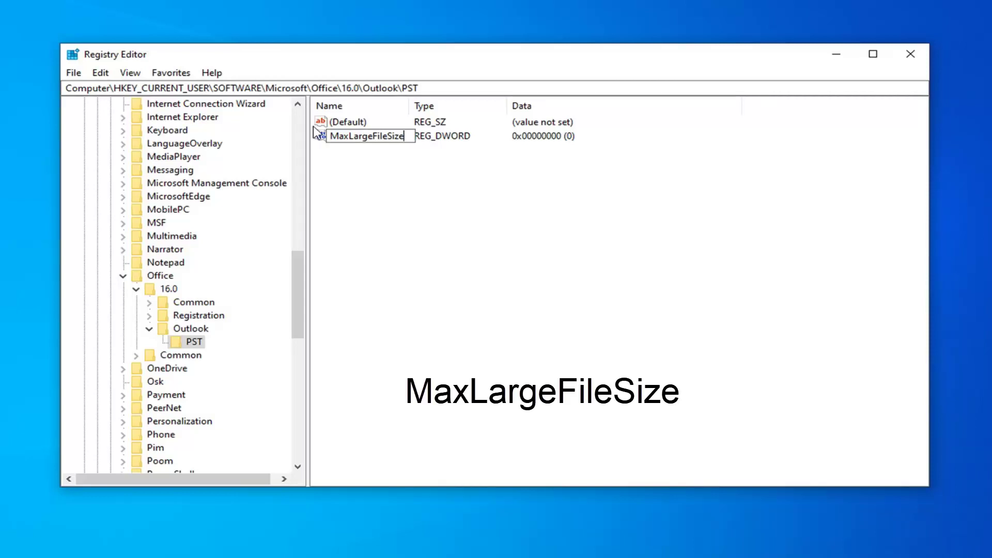
{"action": "key", "text": "Return"}
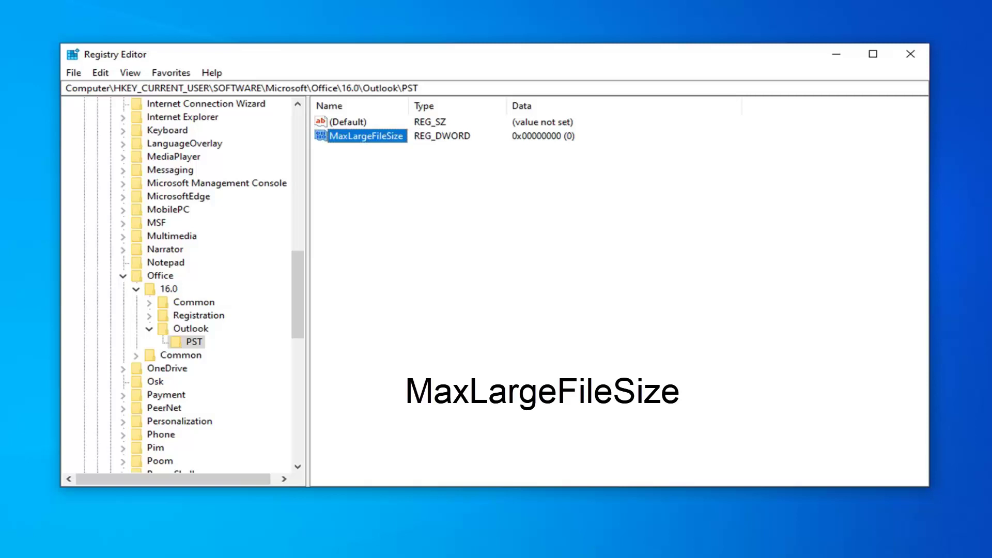
{"action": "right_click", "coordinate": [345, 158]}
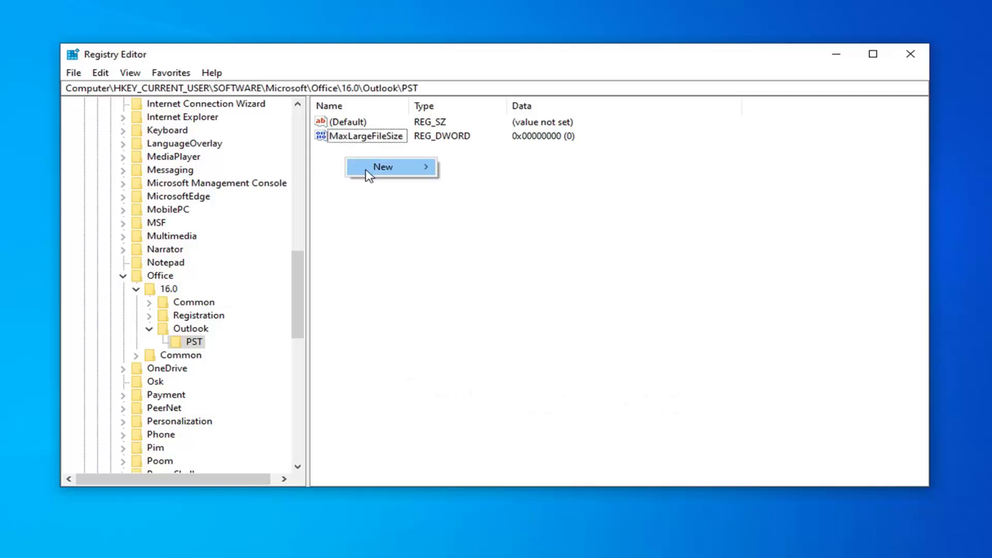
Add a second DWORD (32-bit) value named WarnLargeFileSize to the PST key.
{"action": "mouse_move", "coordinate": [373, 173]}
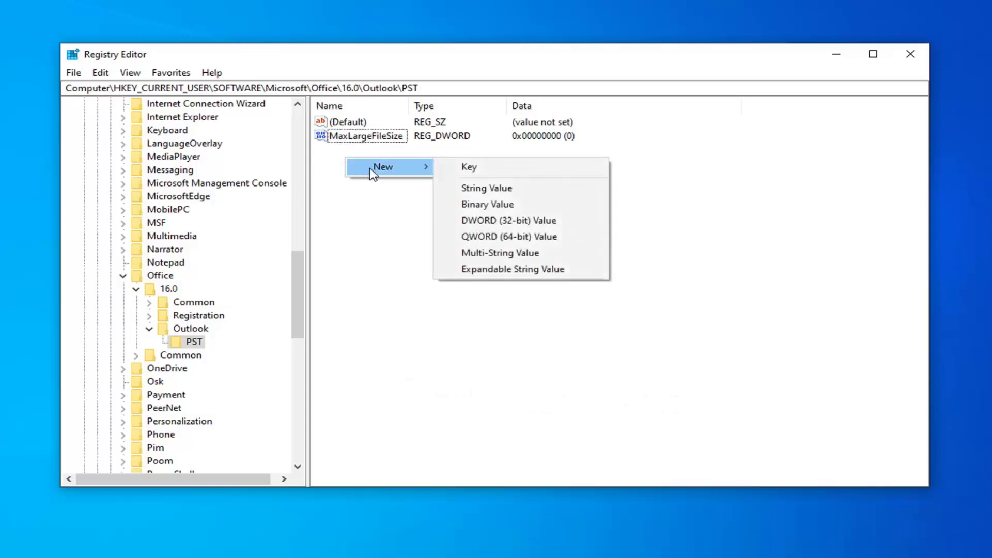
{"action": "left_click", "coordinate": [491, 221]}
{"action": "type", "text": "Warm"}
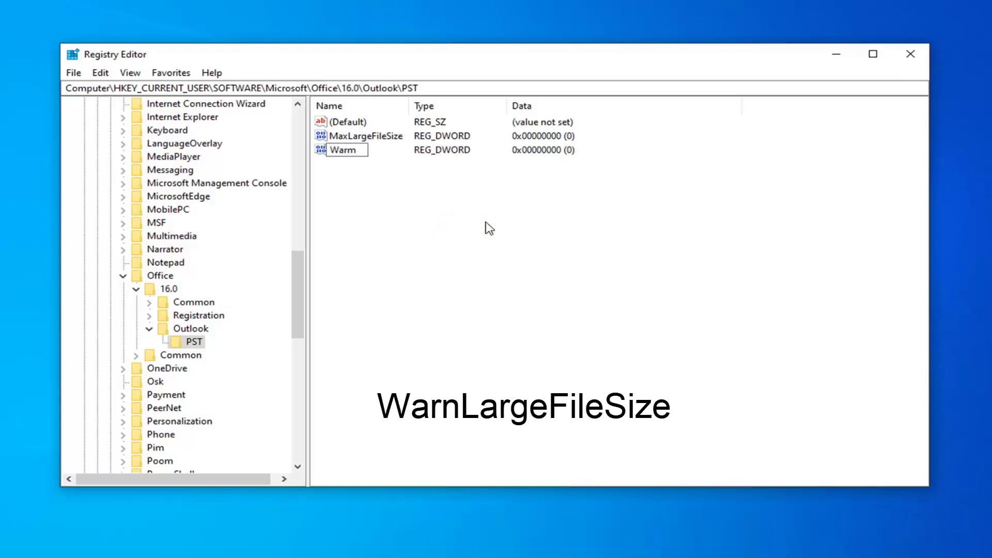
{"action": "key", "text": "BackSpace"}
{"action": "type", "text": "nLargeFileSize"}
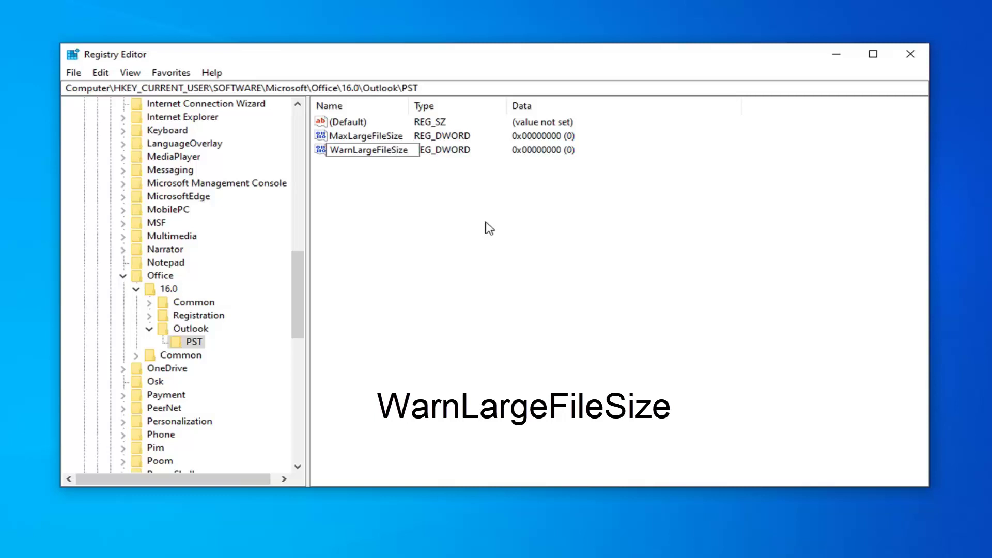
{"action": "key", "text": "Return"}
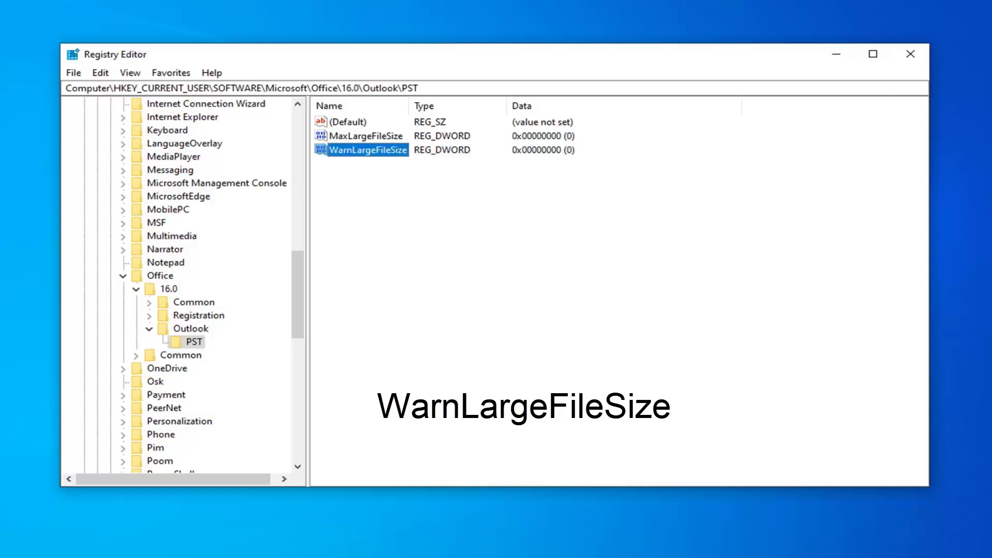
{"action": "left_click", "coordinate": [352, 138]}
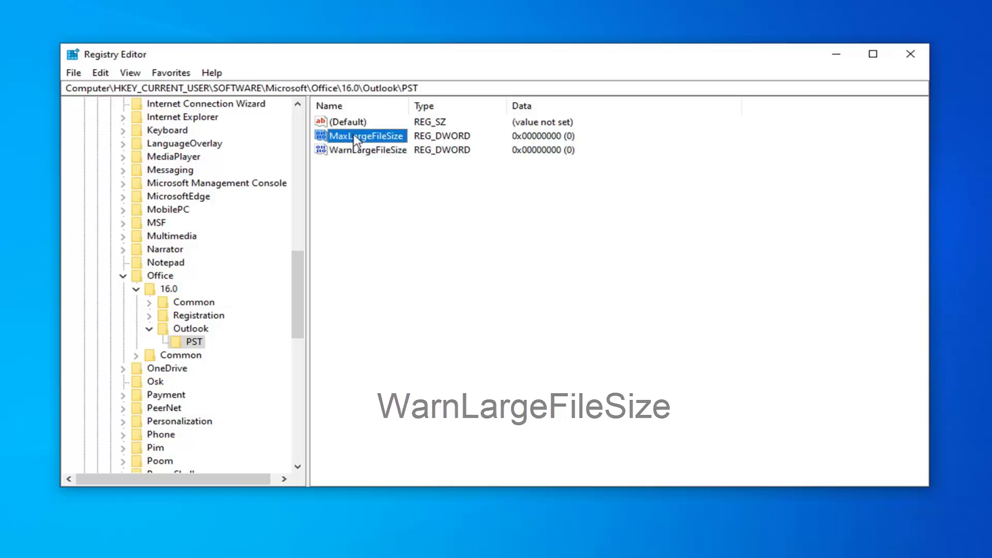
Open MaxLargeFileSize in the Edit DWORD dialog and switch its base to Decimal.
{"action": "double_click", "coordinate": [376, 140]}
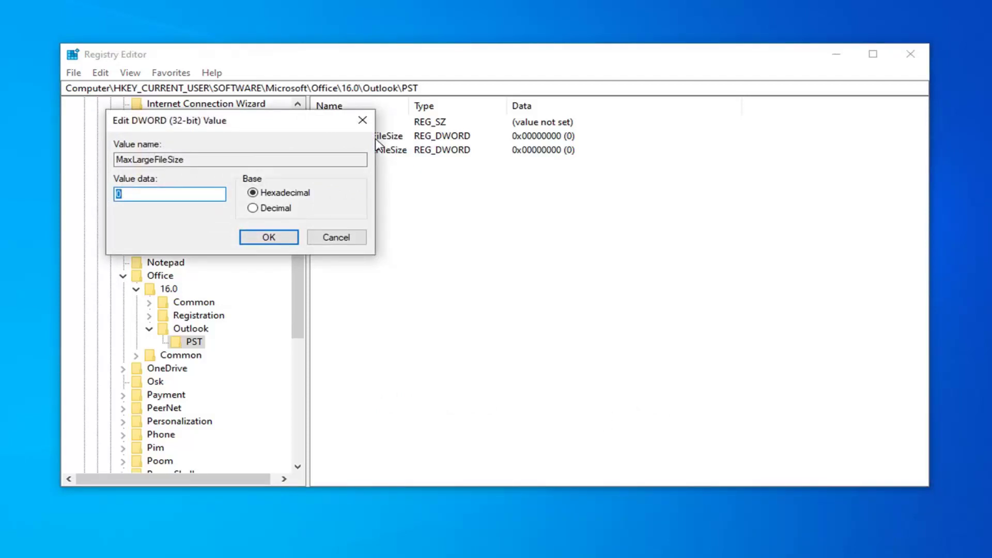
{"action": "left_click", "coordinate": [159, 190]}
{"action": "left_click_drag", "start_coordinate": [208, 129], "coordinate": [464, 141]}
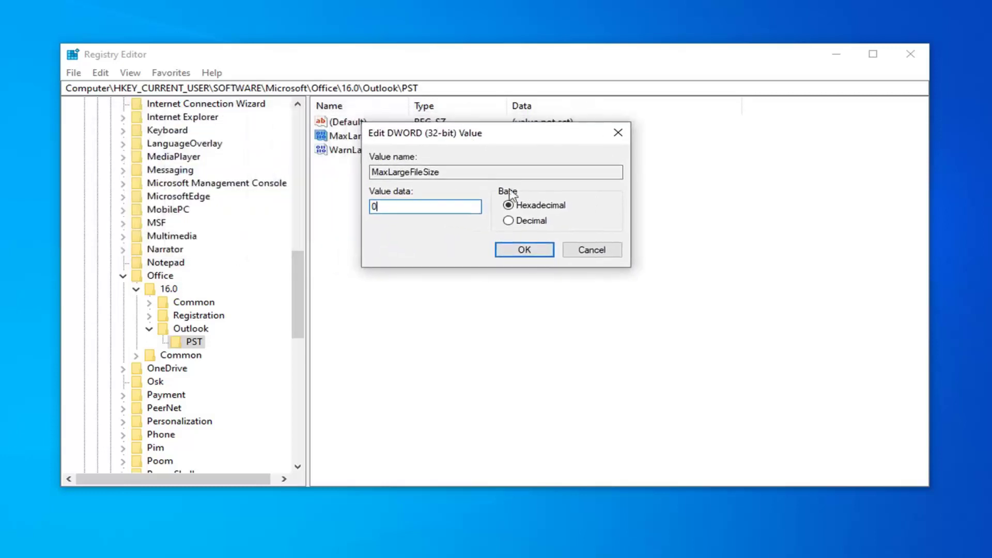
{"action": "left_click", "coordinate": [510, 221]}
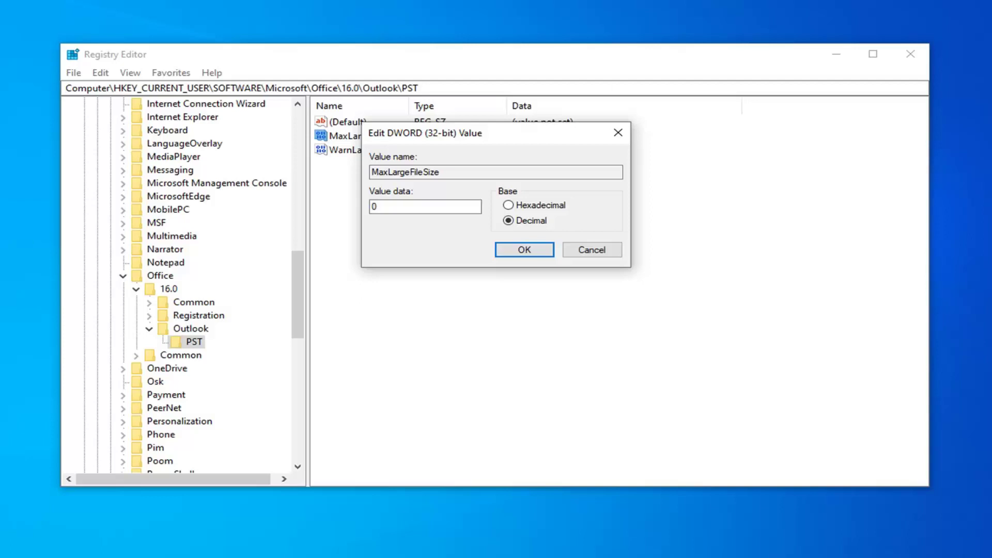
Launch Calculator via the calc search and place it on the right, closing the extra window.
{"action": "key", "text": "super"}
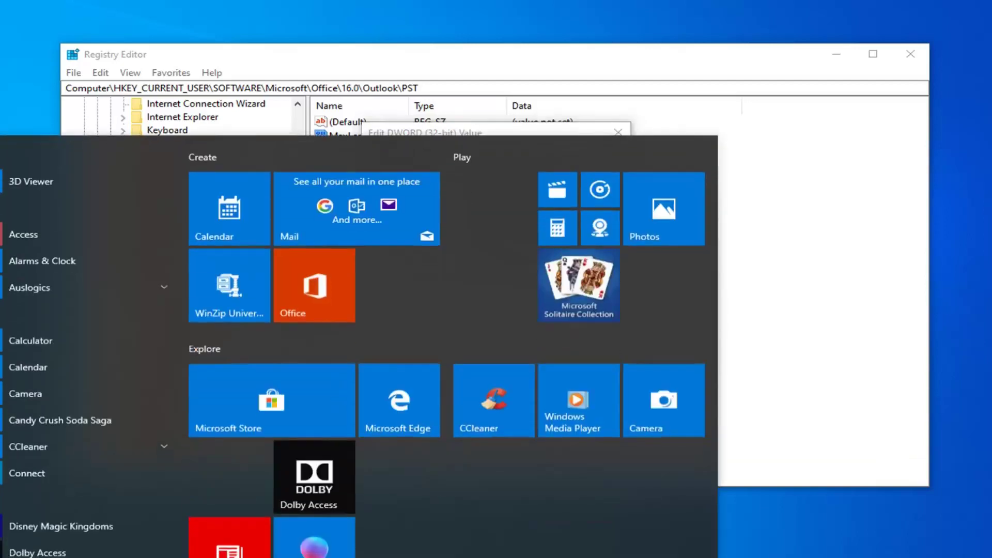
{"action": "type", "text": "c"}
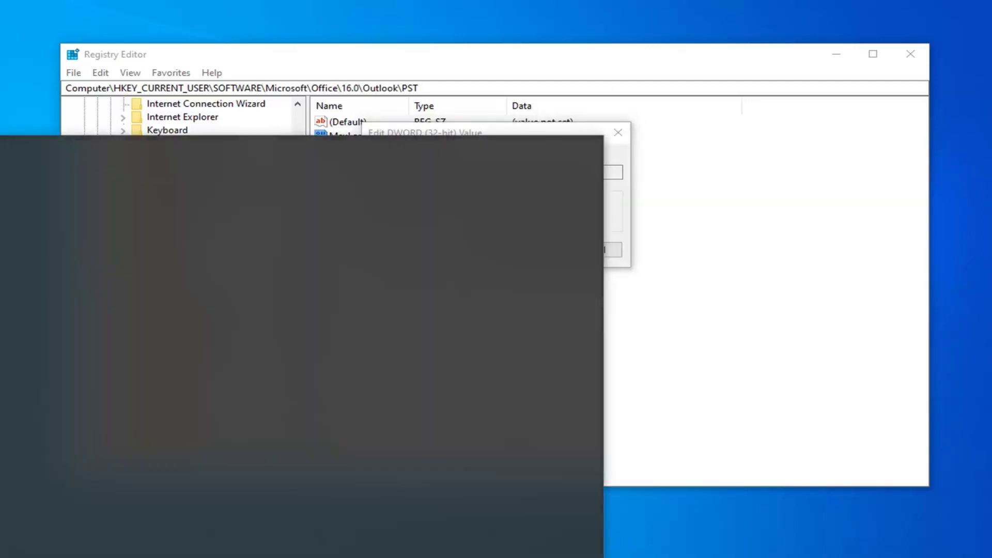
{"action": "type", "text": "alc"}
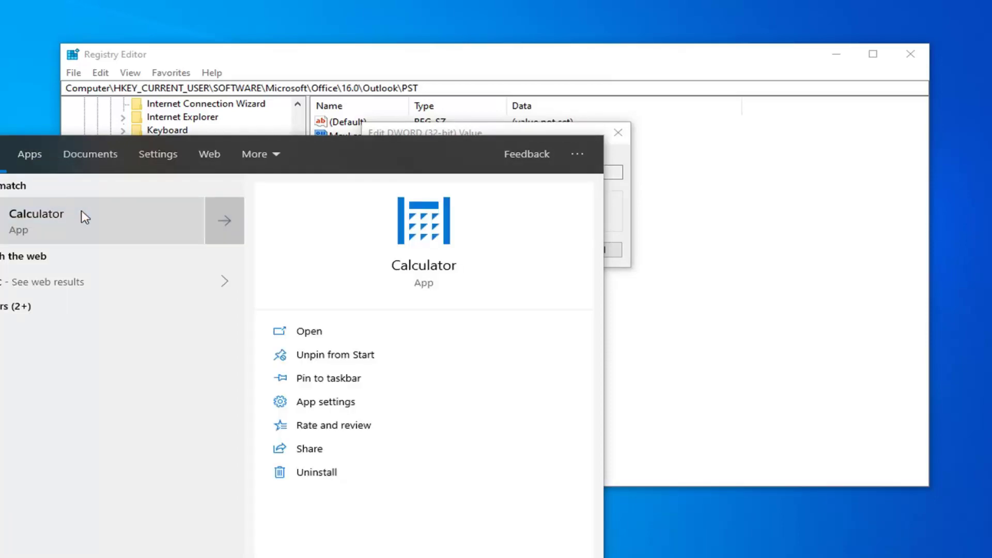
{"action": "left_click", "coordinate": [84, 217]}
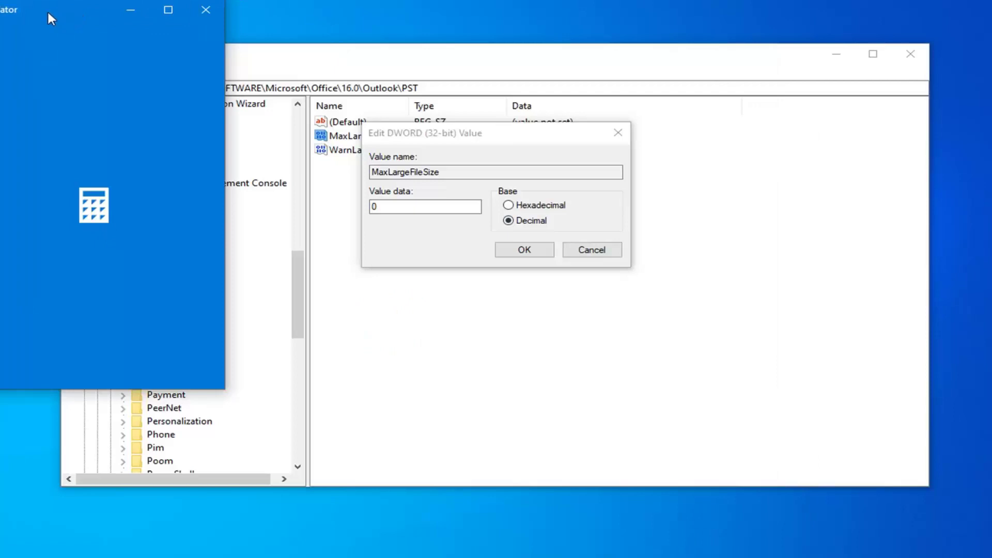
{"action": "left_click_drag", "start_coordinate": [48, 9], "coordinate": [760, 85]}
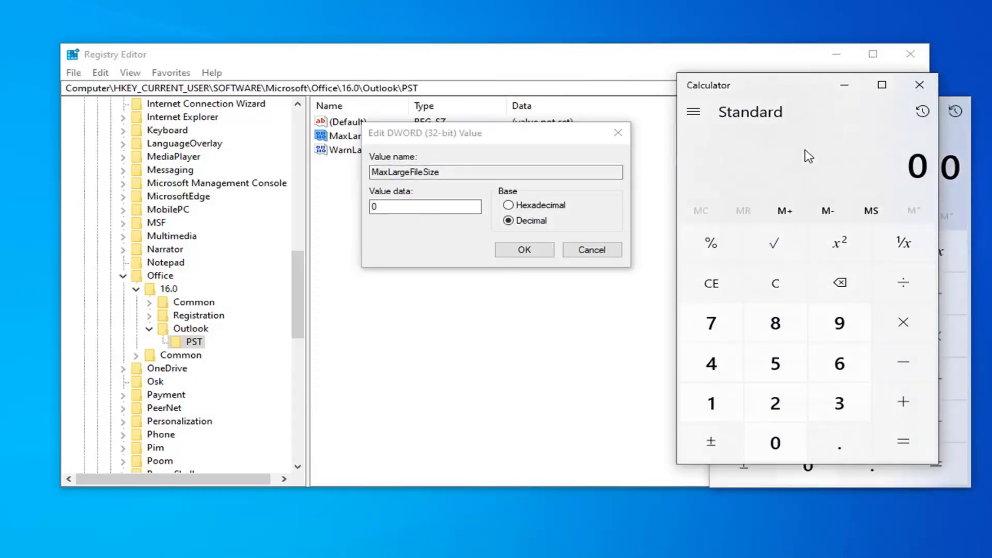
{"action": "left_click", "coordinate": [919, 84]}
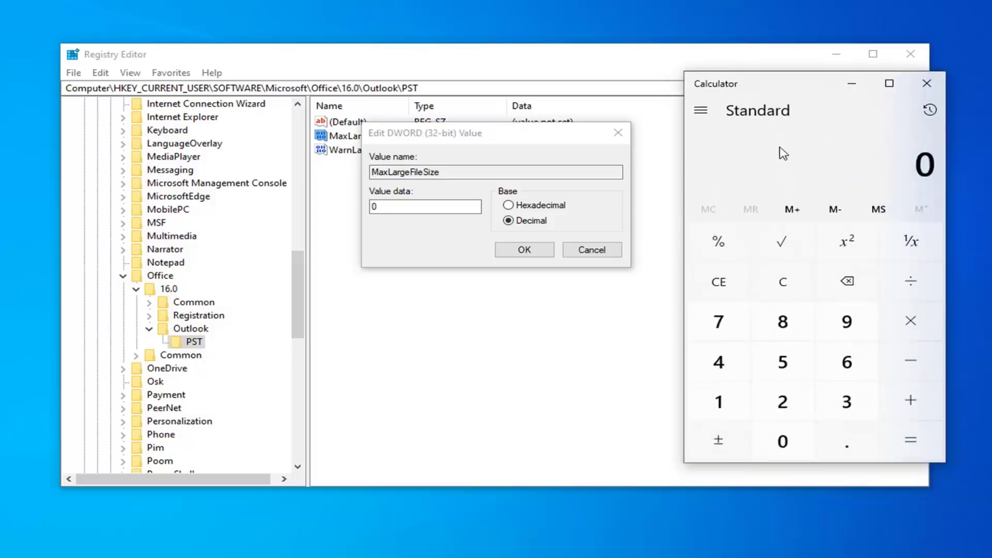
Compute 100 × 1,024 = 102,400 in Calculator.
{"action": "type", "text": "100"}
{"action": "key", "text": "asterisk"}
{"action": "type", "text": "1,024"}
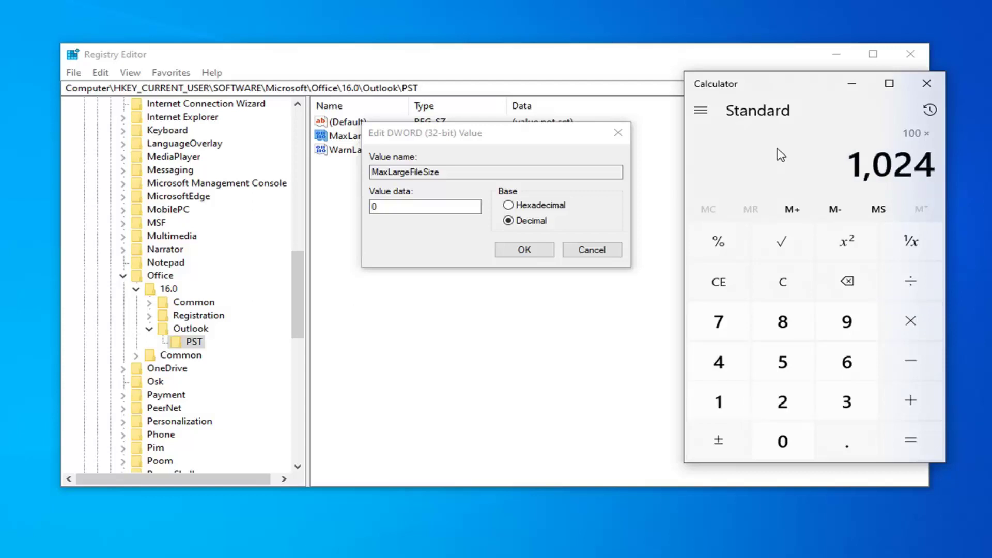
{"action": "key", "text": "Return"}
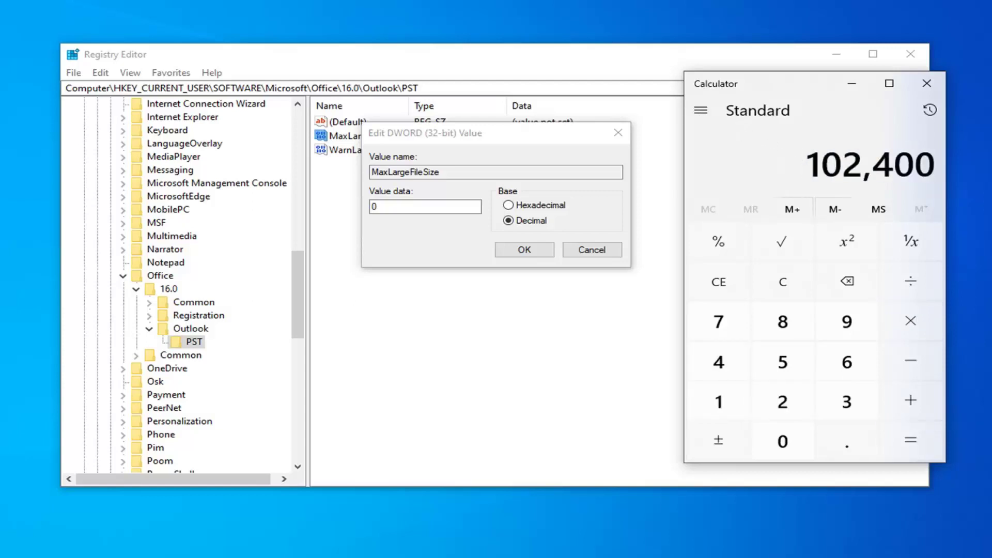
{"action": "left_click", "coordinate": [370, 205]}
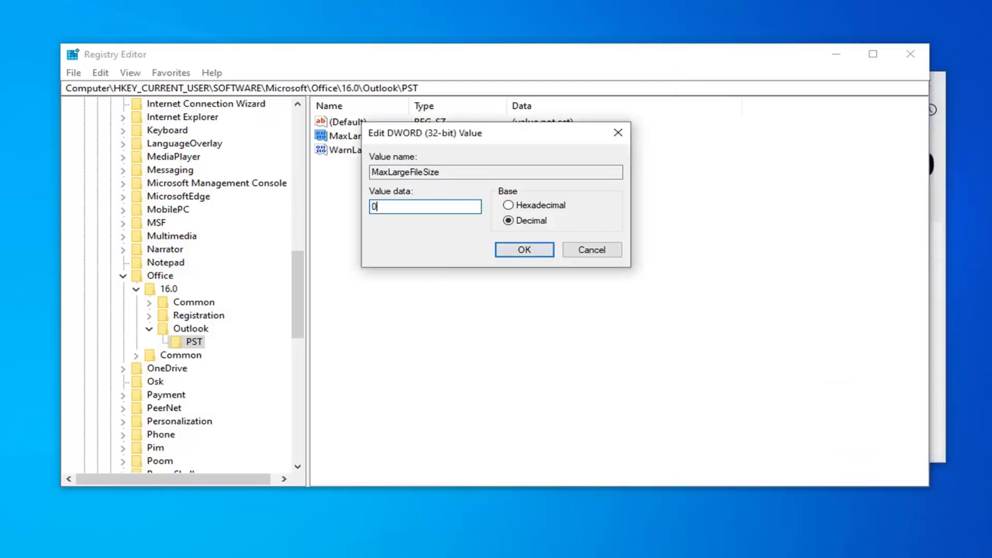
Enter 102400 as MaxLargeFileSize's decimal data and confirm with OK.
{"action": "left_click", "coordinate": [940, 136]}
{"action": "left_click_drag", "start_coordinate": [811, 88], "coordinate": [971, 116]}
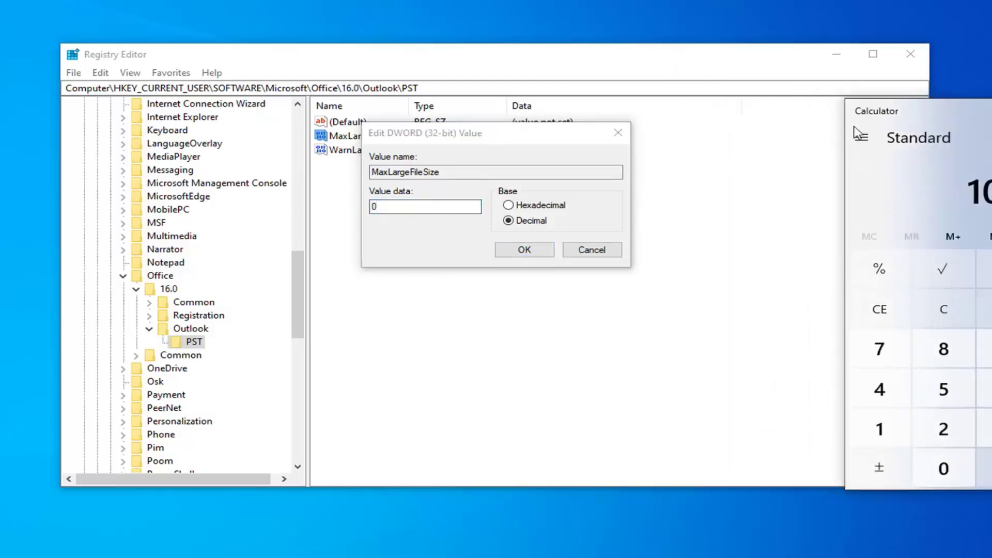
{"action": "mouse_move", "coordinate": [886, 113]}
{"action": "left_mouse_down"}
{"action": "mouse_move", "coordinate": [800, 118]}
{"action": "mouse_move", "coordinate": [887, 127]}
{"action": "left_mouse_up"}
{"action": "left_click", "coordinate": [362, 208]}
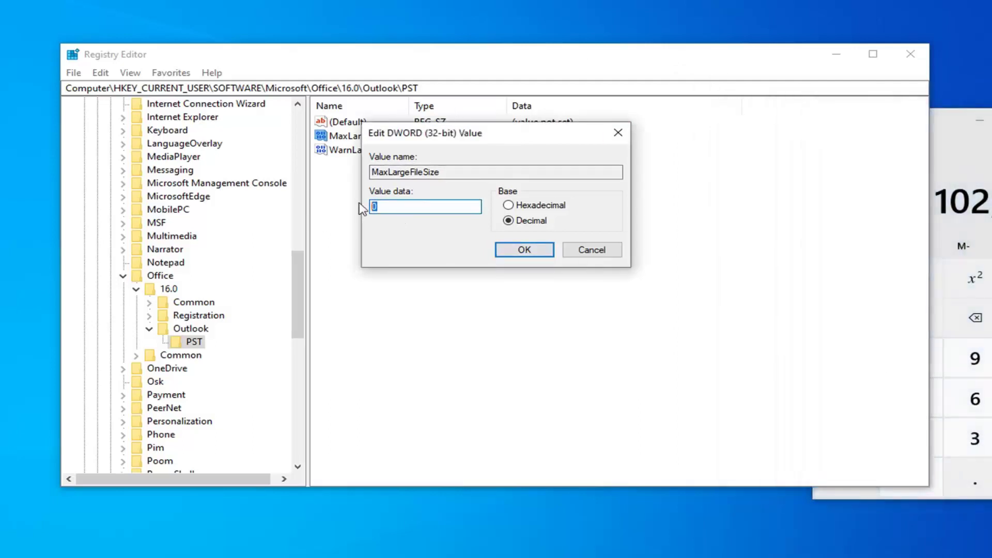
{"action": "type", "text": "102400"}
{"action": "left_click", "coordinate": [524, 250]}
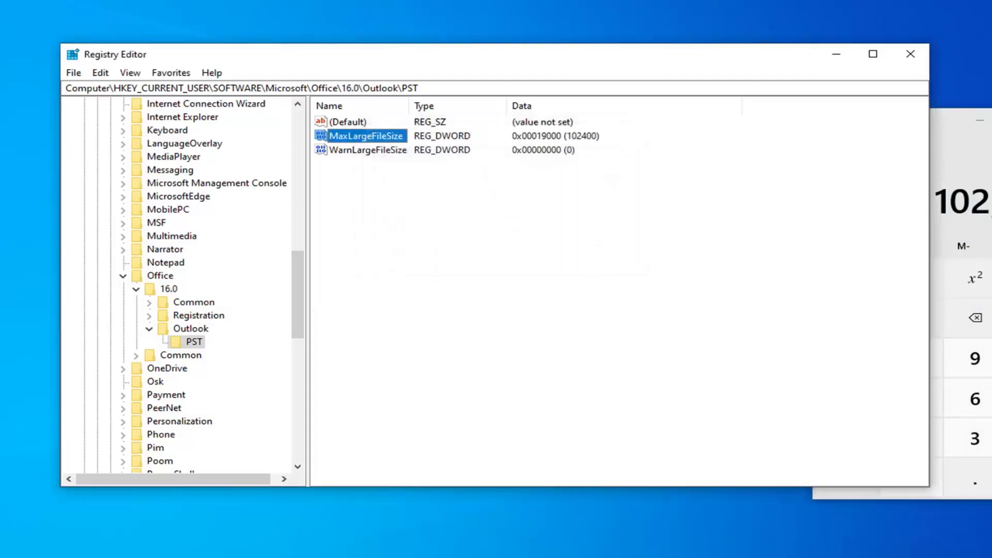
Open WarnLargeFileSize in the edit dialog, moved clear of the value list.
{"action": "left_click", "coordinate": [352, 151]}
{"action": "double_click", "coordinate": [359, 151]}
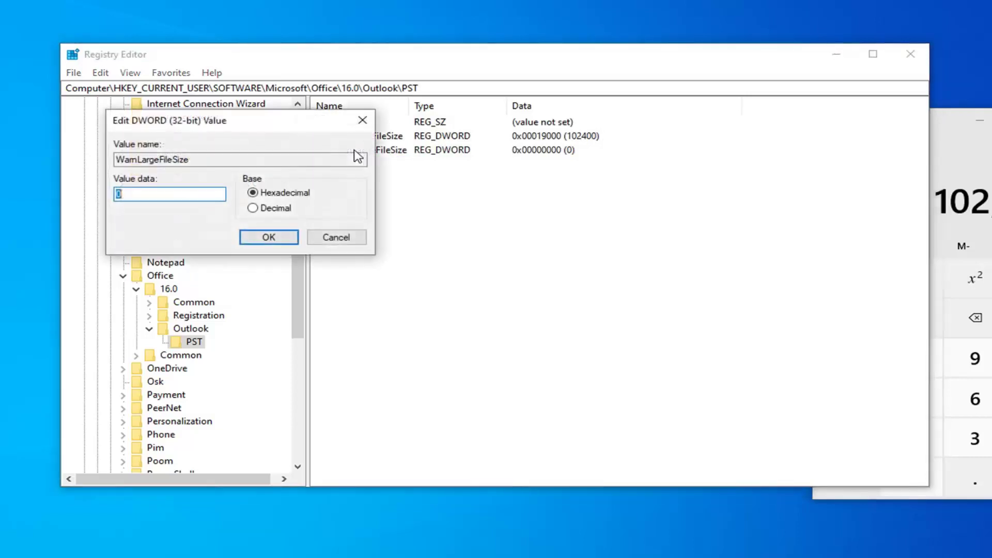
{"action": "left_click_drag", "start_coordinate": [271, 123], "coordinate": [330, 202]}
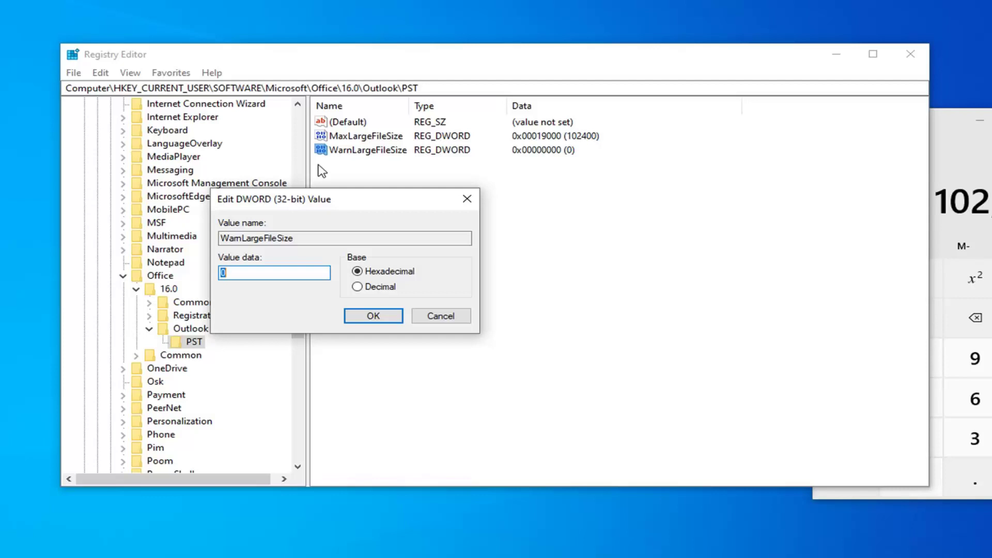
Multiply 102,400 by .95 in Calculator to get 97,280.
{"action": "left_click", "coordinate": [946, 179]}
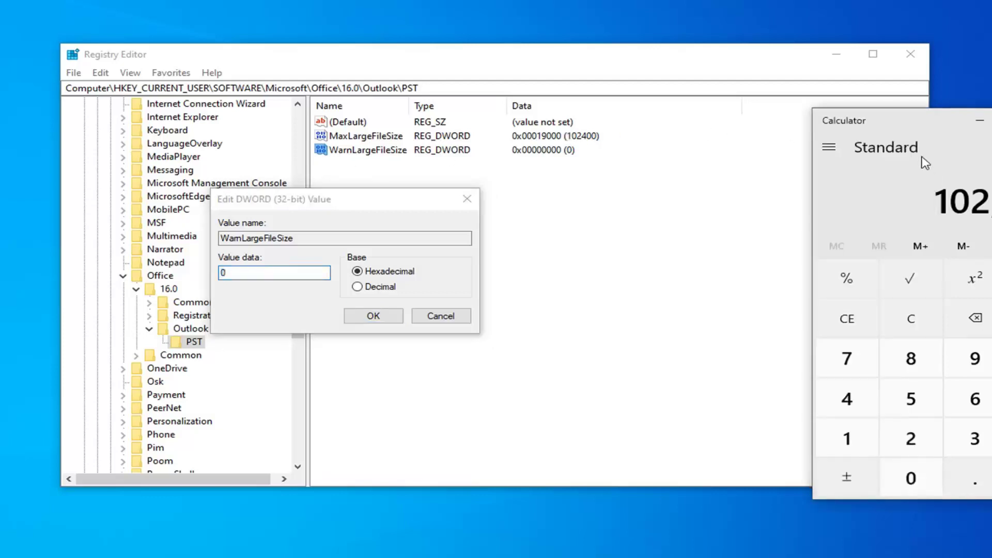
{"action": "left_click_drag", "start_coordinate": [920, 132], "coordinate": [763, 176]}
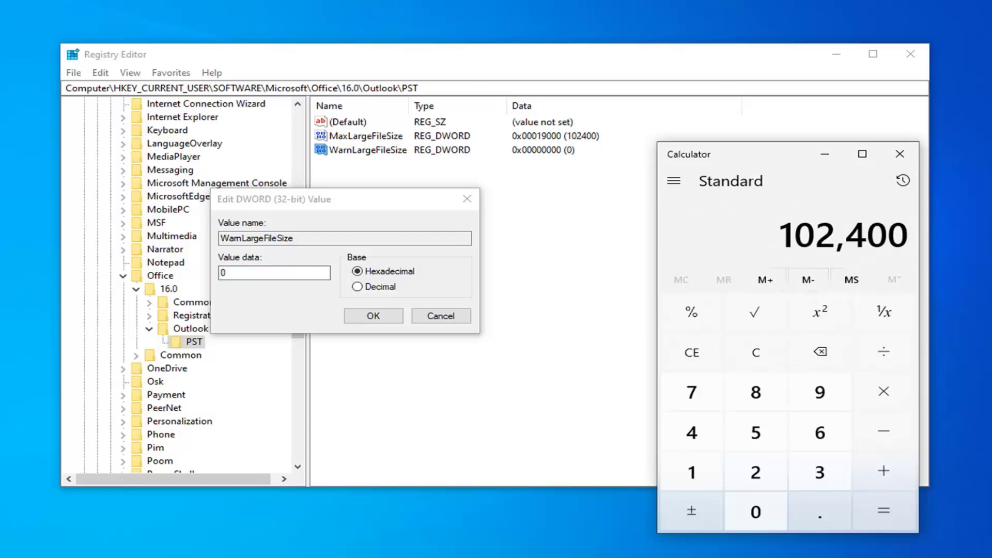
{"action": "key", "text": "asterisk"}
{"action": "key", "text": "period"}
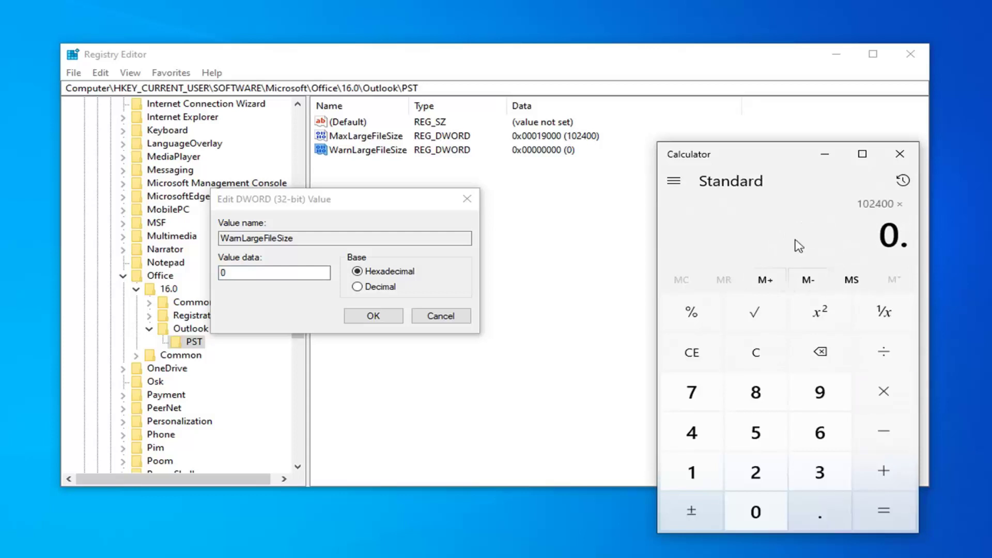
{"action": "type", "text": "95"}
{"action": "key", "text": "Return"}
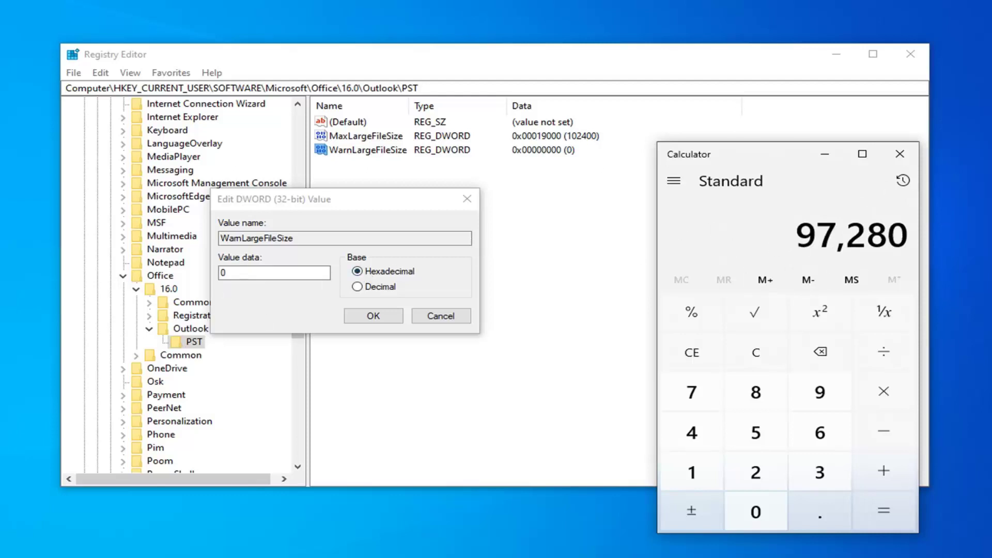
{"action": "left_click", "coordinate": [262, 312]}
{"action": "left_click", "coordinate": [654, 517]}
Switch WarnLargeFileSize to Decimal base and enter 97280 (0x00017c00) as its value data.
{"action": "left_click", "coordinate": [78, 274]}
{"action": "type", "text": "697"}
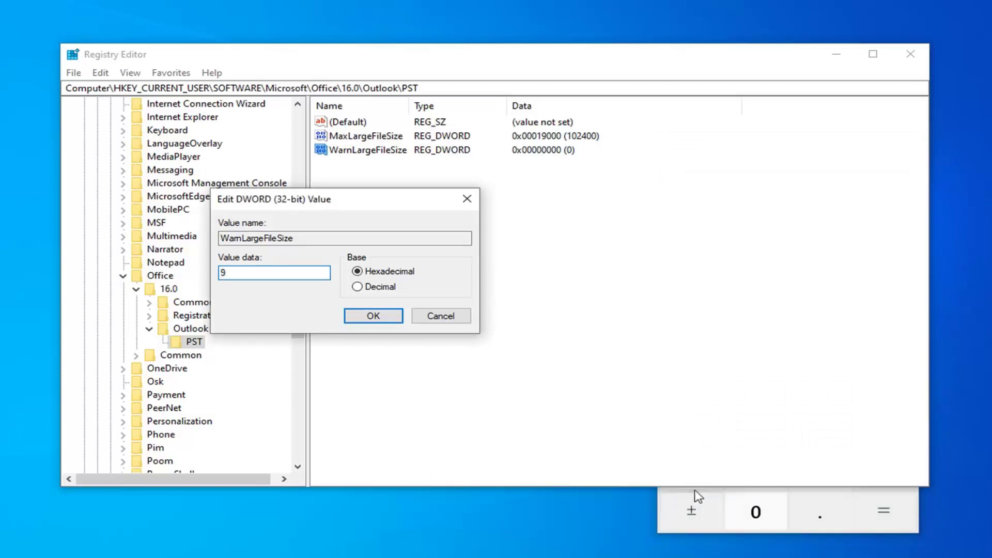
{"action": "left_click", "coordinate": [356, 288]}
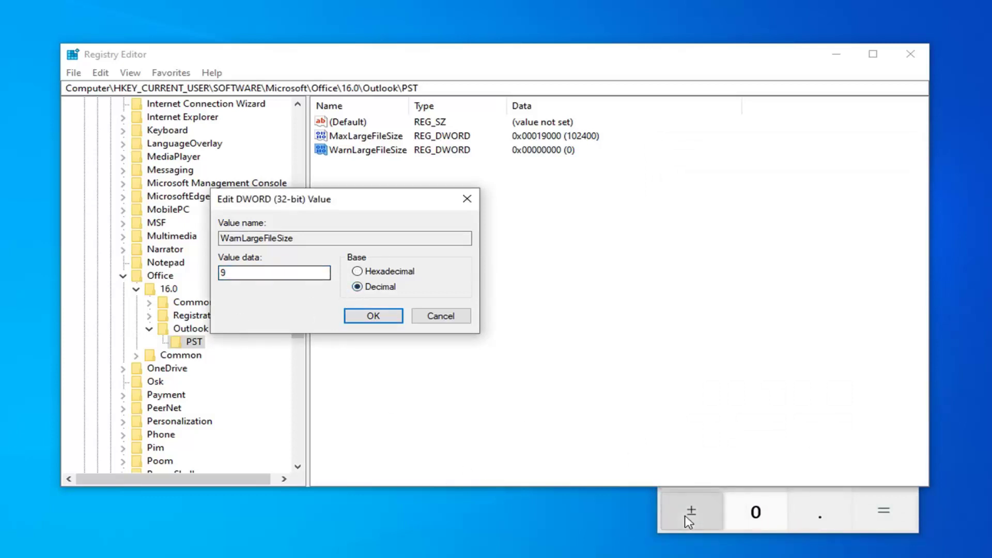
{"action": "left_click", "coordinate": [650, 405]}
{"action": "left_click", "coordinate": [319, 287]}
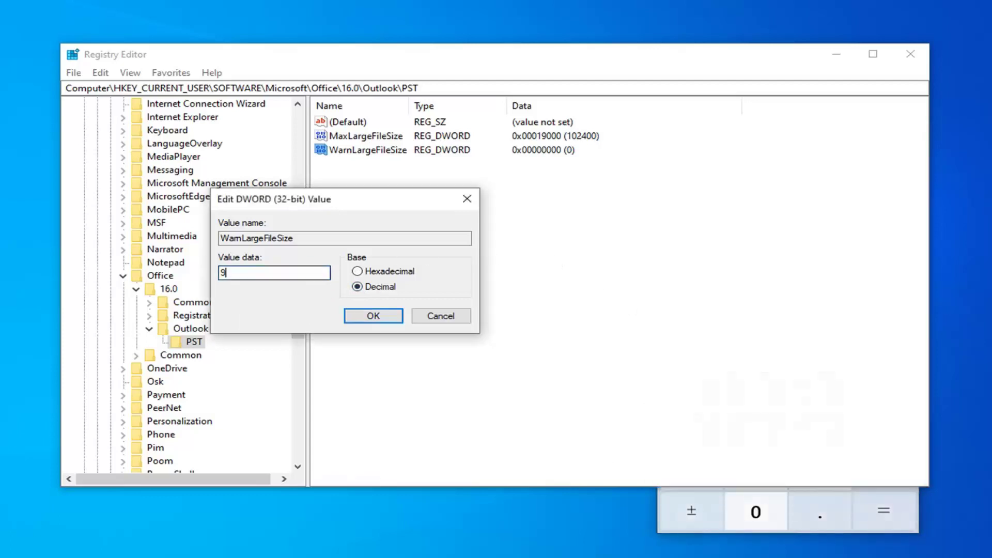
{"action": "type", "text": "97280"}
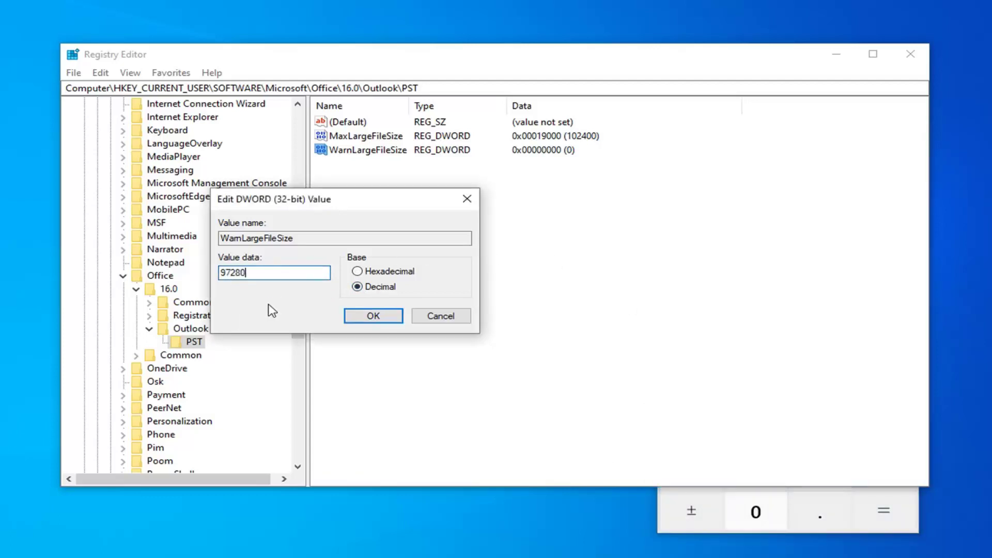
{"action": "left_click", "coordinate": [373, 316]}
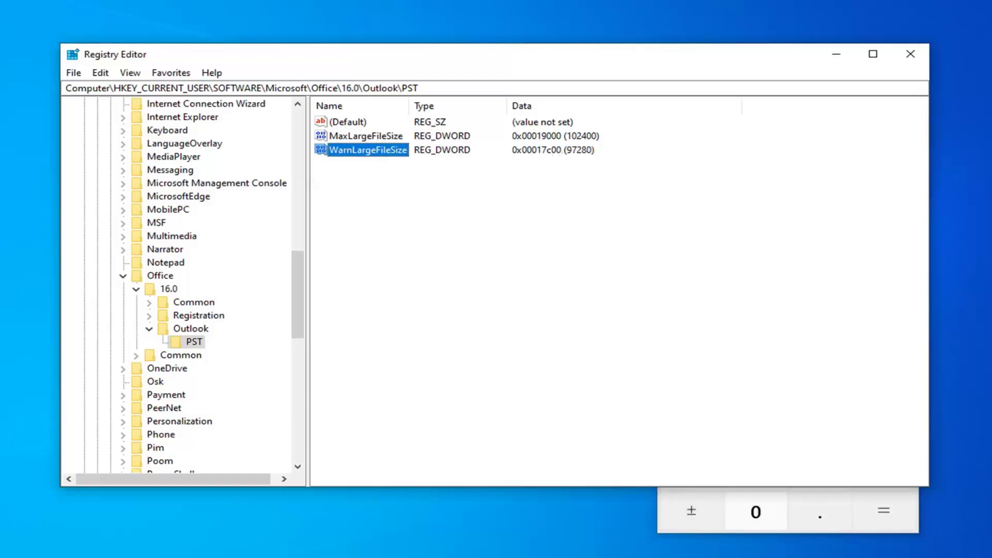
Collapse the tree from Outlook up to HKEY_CURRENT_USER, then close Registry Editor and Calculator.
{"action": "left_click", "coordinate": [149, 329]}
{"action": "left_click", "coordinate": [136, 289]}
{"action": "left_click", "coordinate": [123, 275]}
{"action": "scroll", "coordinate": [254, 294], "scroll_direction": "up", "scroll_amount": 15}
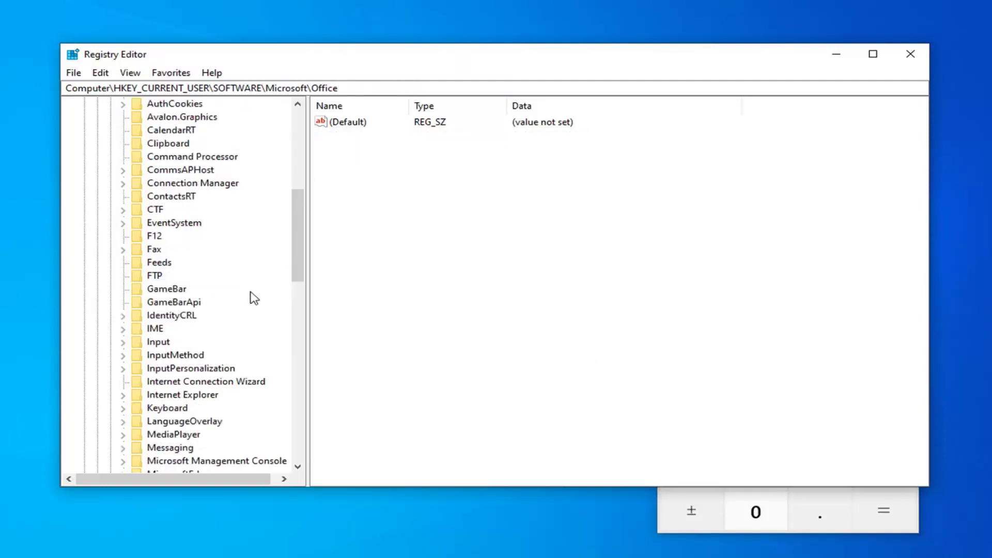
{"action": "left_click", "coordinate": [109, 342]}
{"action": "left_click", "coordinate": [97, 262]}
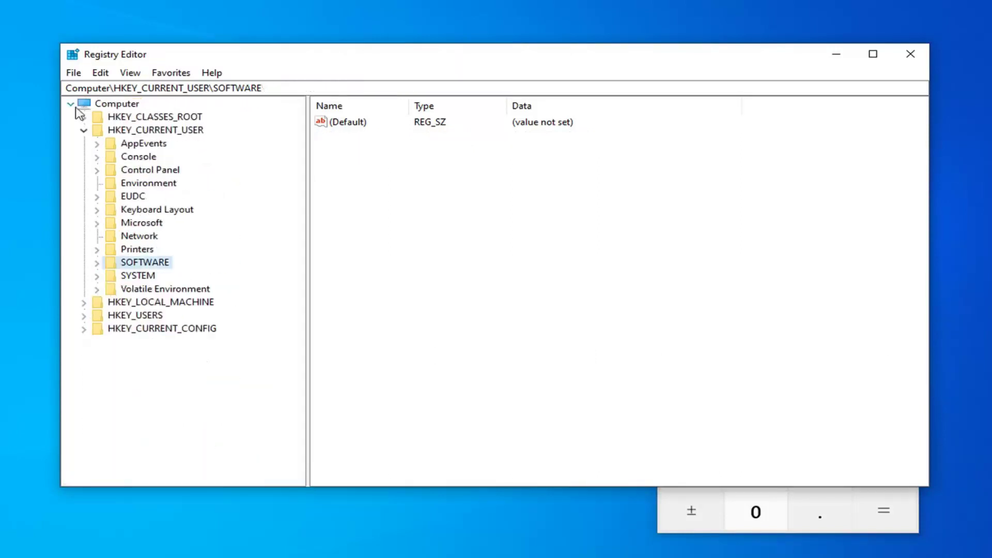
{"action": "left_click", "coordinate": [83, 130]}
{"action": "left_click", "coordinate": [910, 54]}
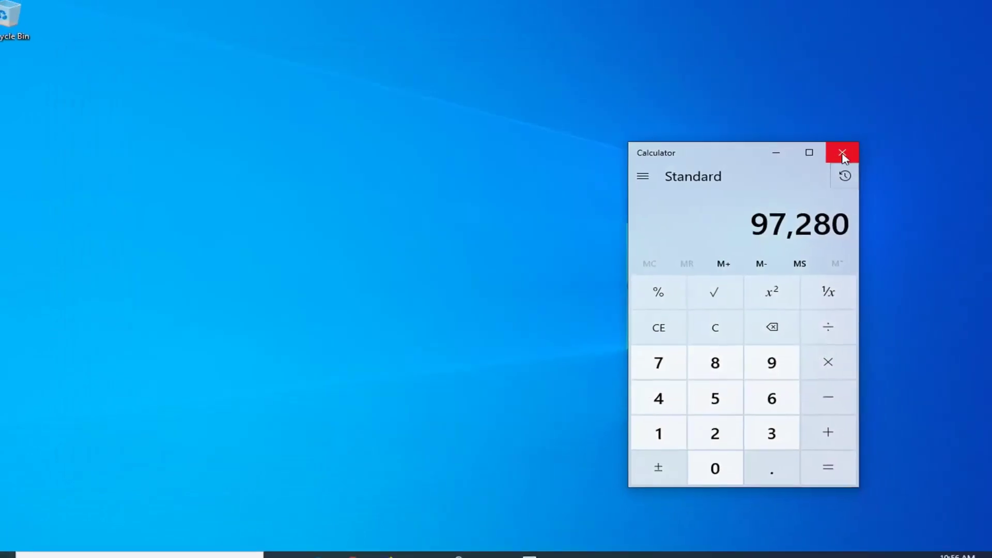
{"action": "left_click", "coordinate": [826, 155]}
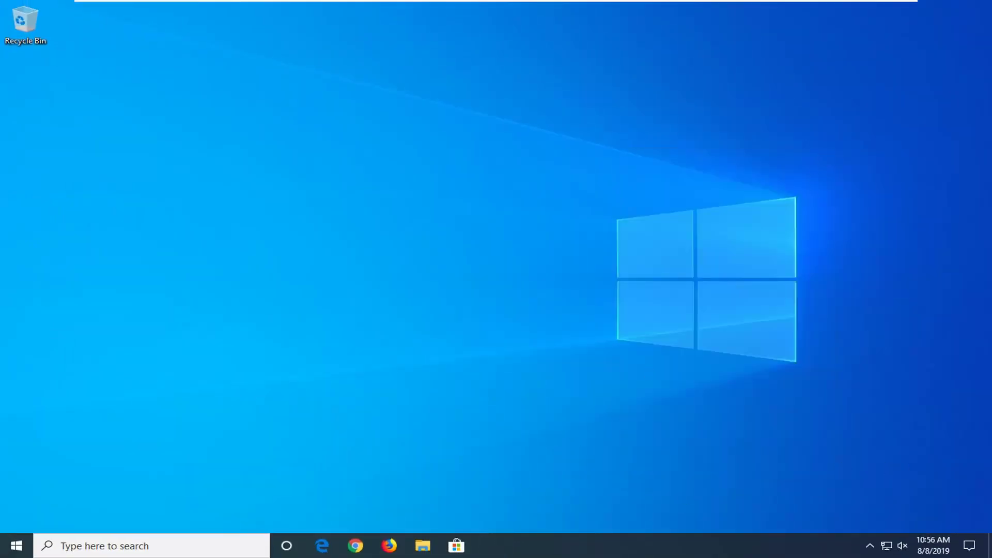